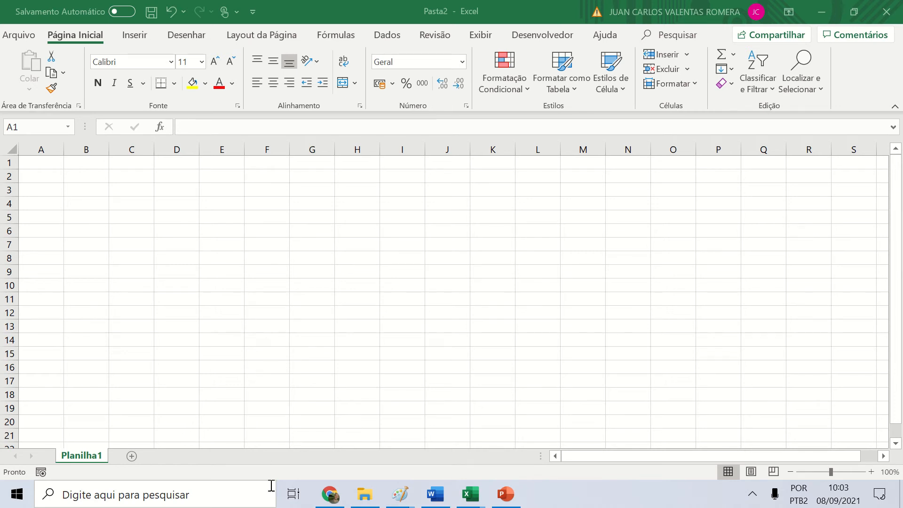
Step: Switch to Chrome to examine the "carga elétrica" image results, and return to the Pasta2 workbook in Excel
click(331, 499)
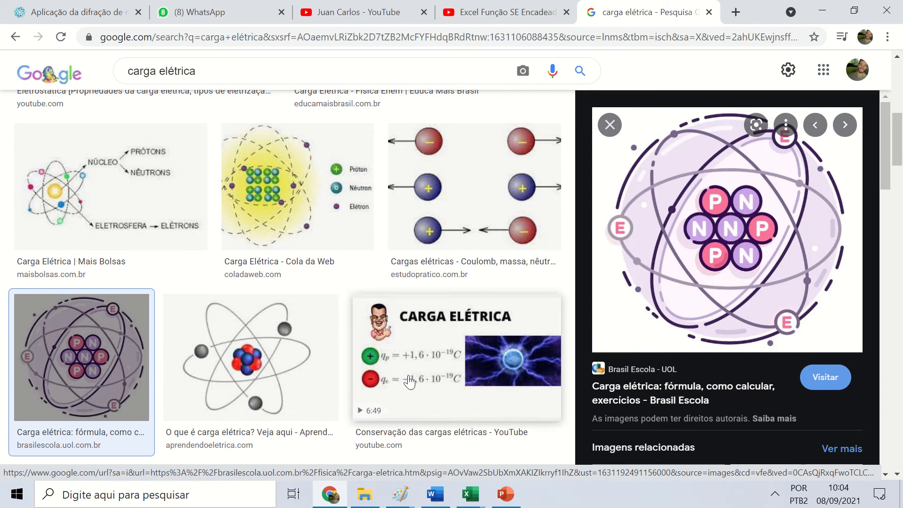
mouse_move(470, 494)
click(687, 435)
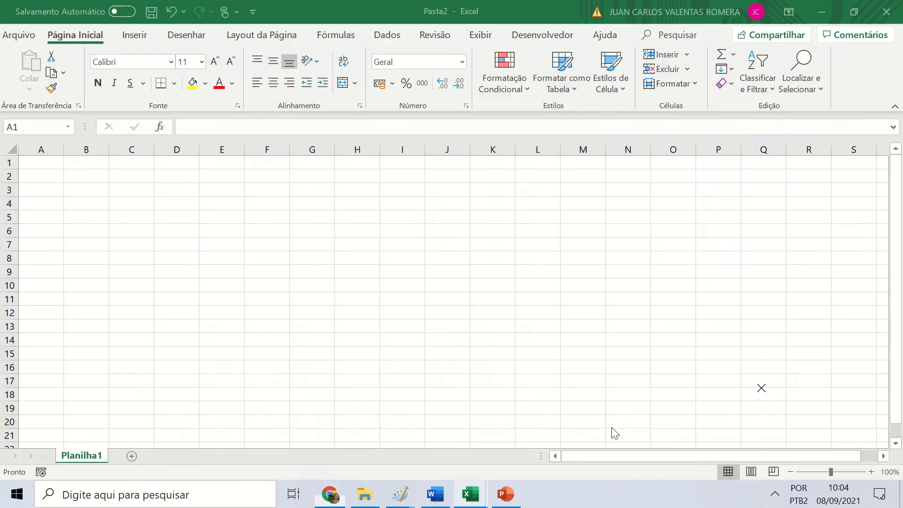
Step: Enter the header "N° Elétrons" in cell A1 and fit column A's width to it
click(36, 166)
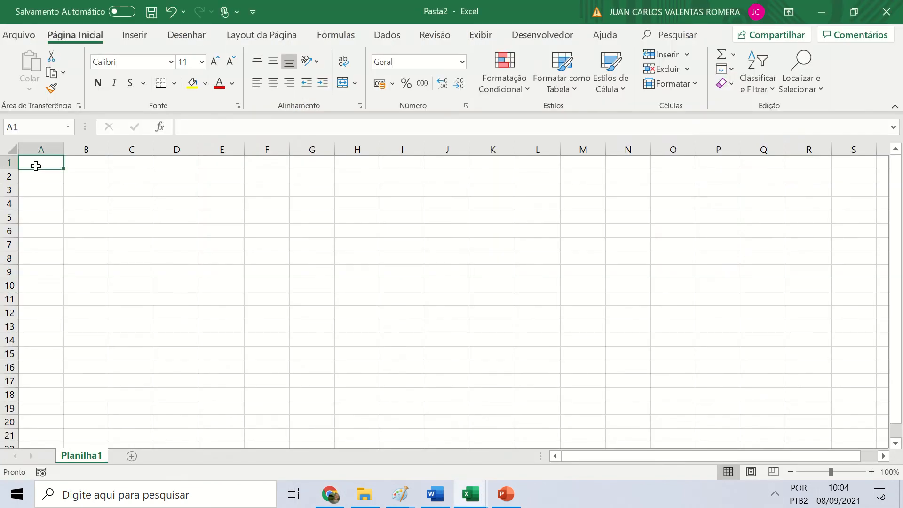
text(N)
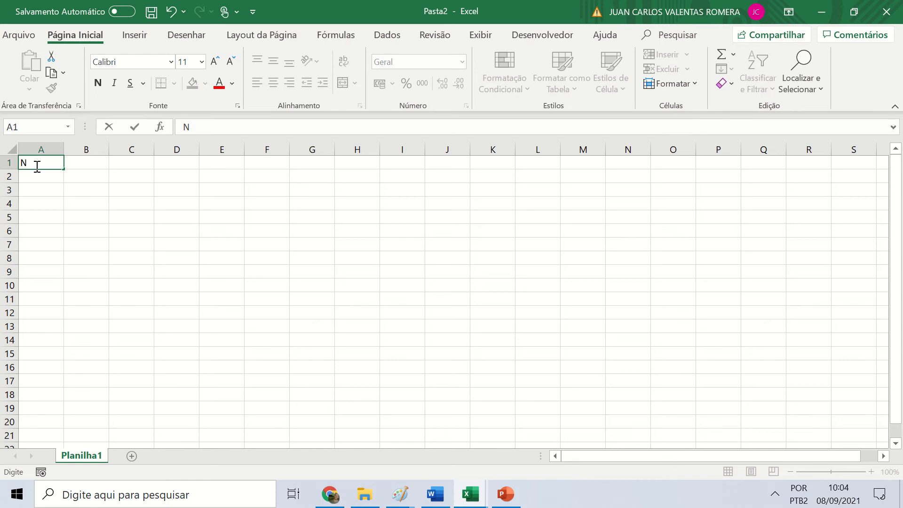
text(° Elétrons)
key(Return)
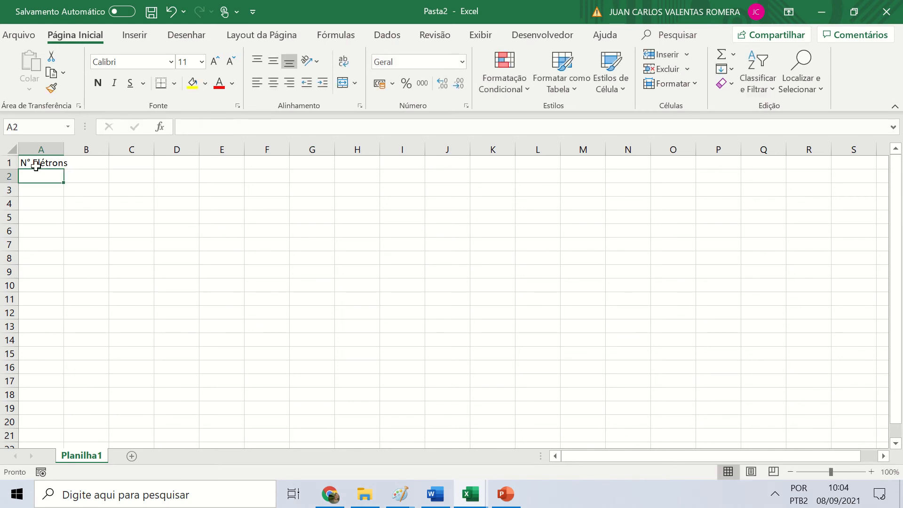
double_click(63, 149)
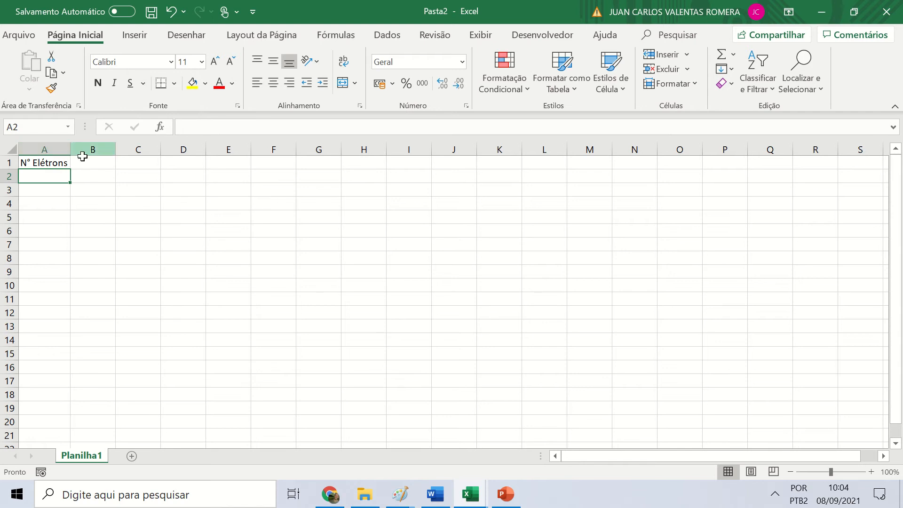
Step: Enter the header "Carga" in cell B1 and the header "Sinal" in cell C1
click(87, 160)
text(Carga)
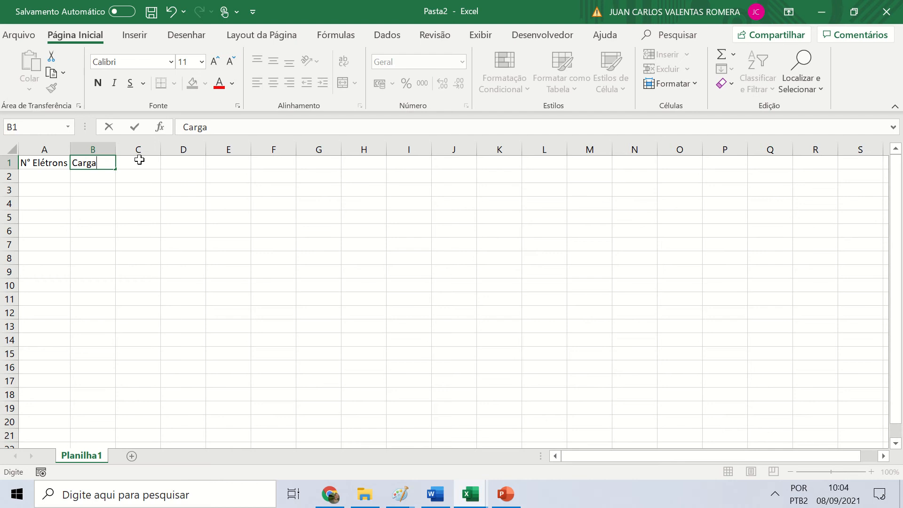
click(141, 161)
text(SInal)
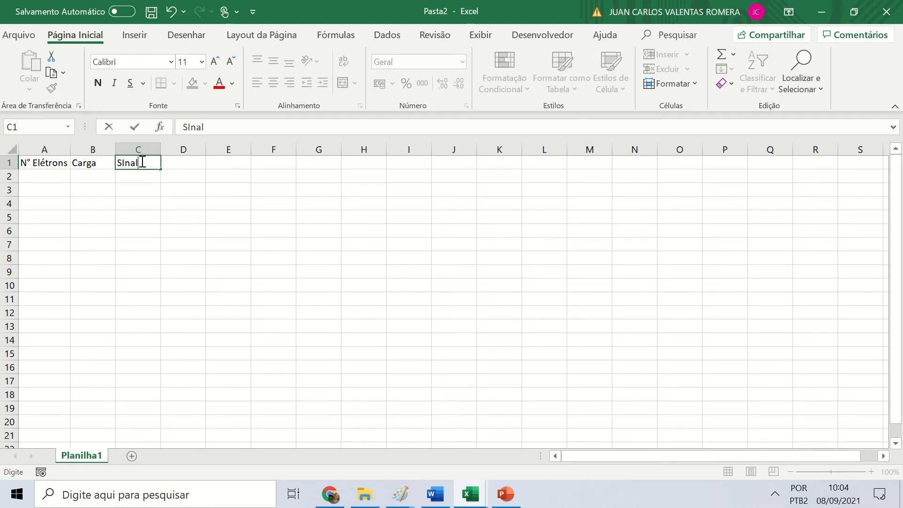
key(BackSpace)
key(BackSpace)
key(BackSpace)
key(BackSpace)
text(inal)
key(Return)
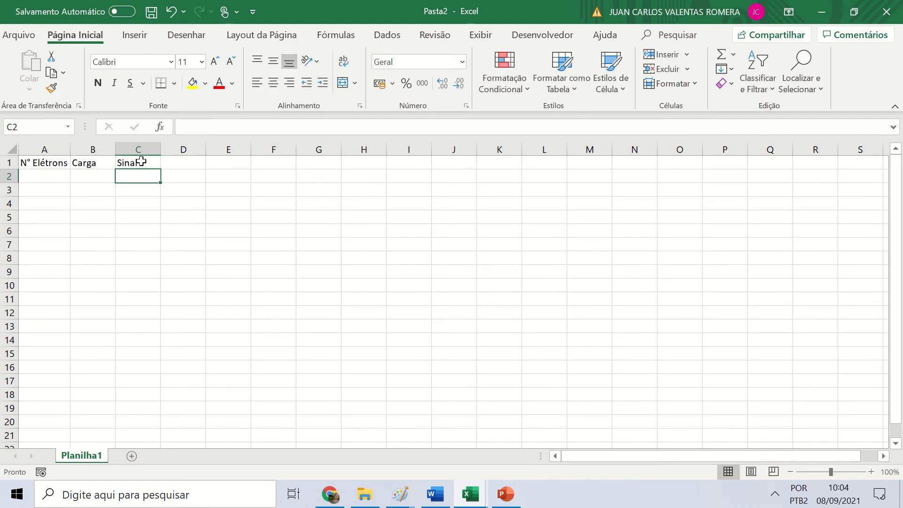
Step: Enter the header "Carga Elementar" in cell E1 and fit column E's width to it
click(218, 164)
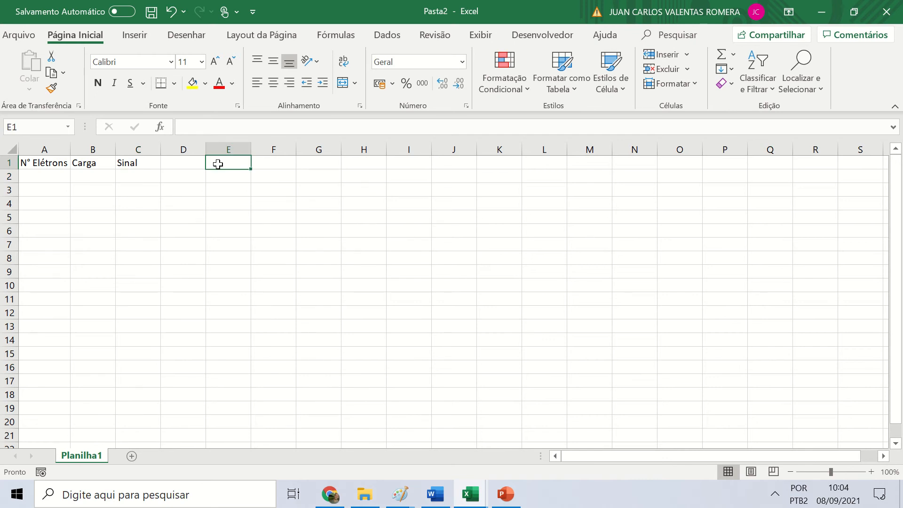
text(Carga)
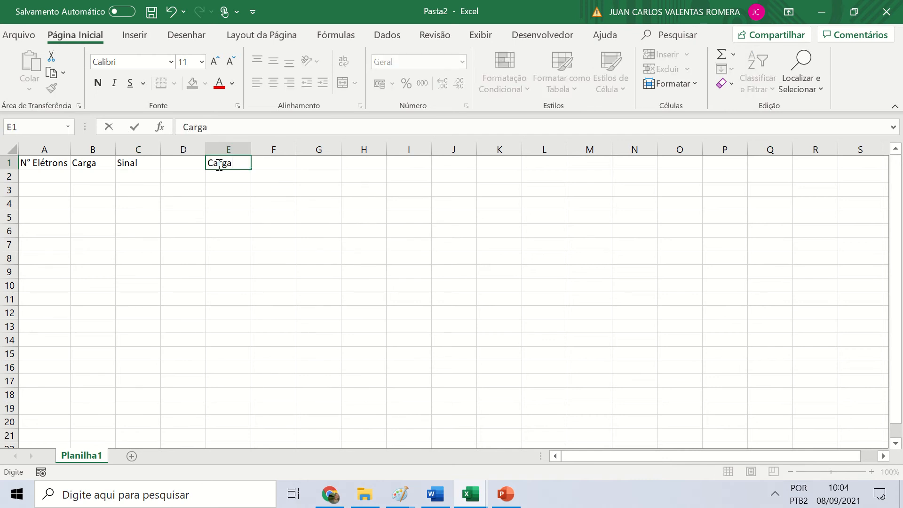
text( Elementar)
key(BackSpace)
text(ar)
key(Return)
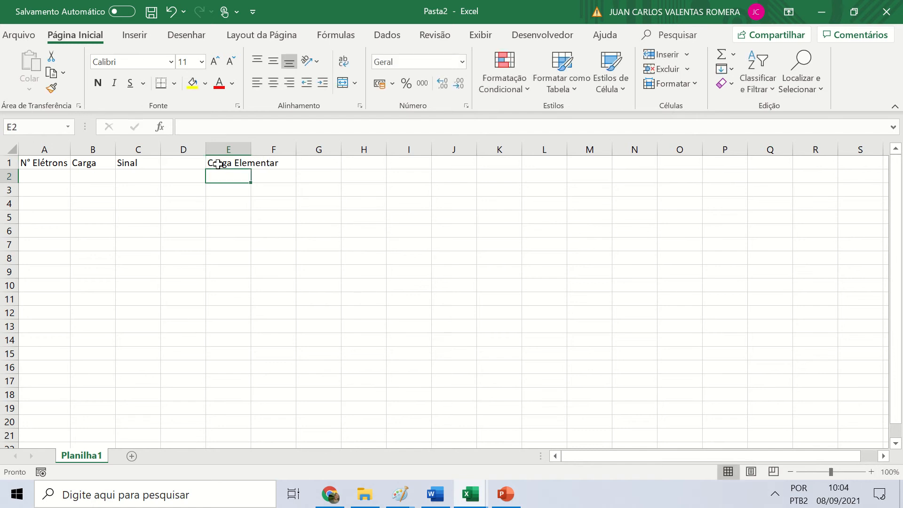
double_click(250, 152)
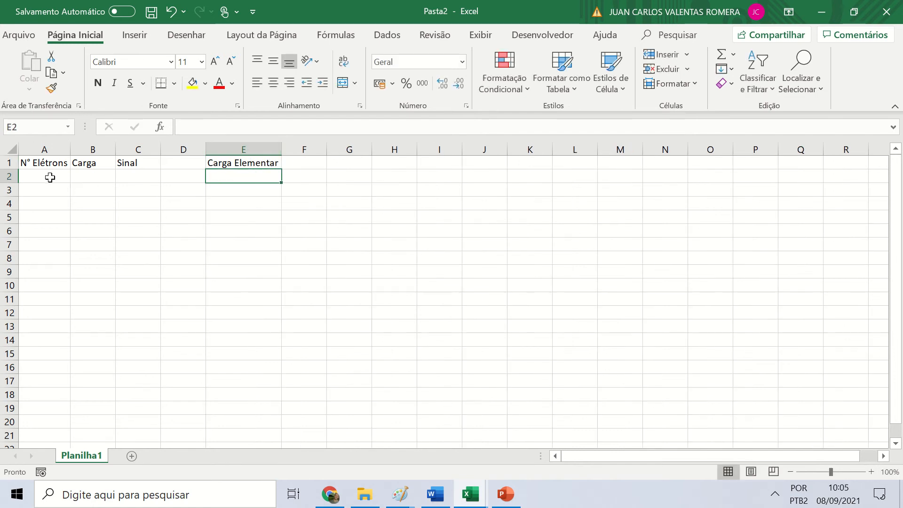
Step: Switch to Chrome to check the proton and electron charges in the image results, and return to the Pasta2 workbook in Excel
click(331, 494)
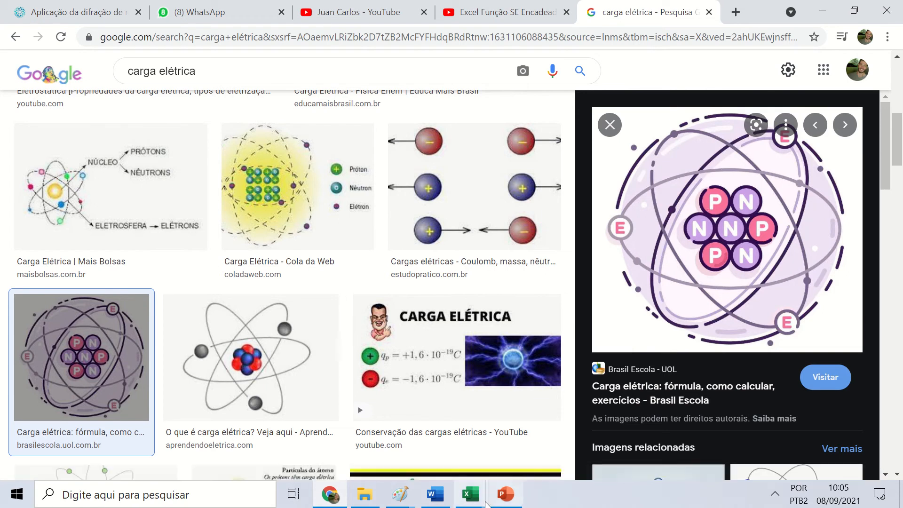
click(471, 494)
click(660, 430)
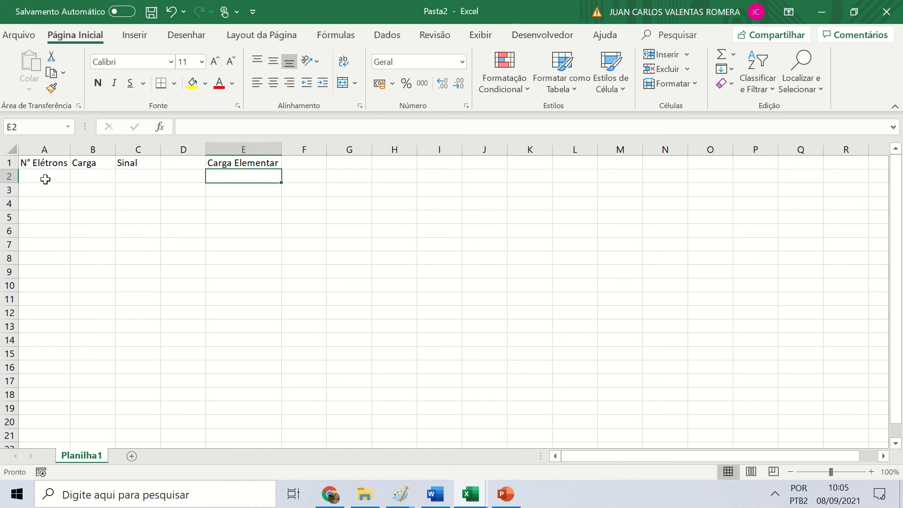
Step: Enter the electron counts 3E+16, 0 and 2E+13 in cells A2 to A4
drag(45, 179, 46, 340)
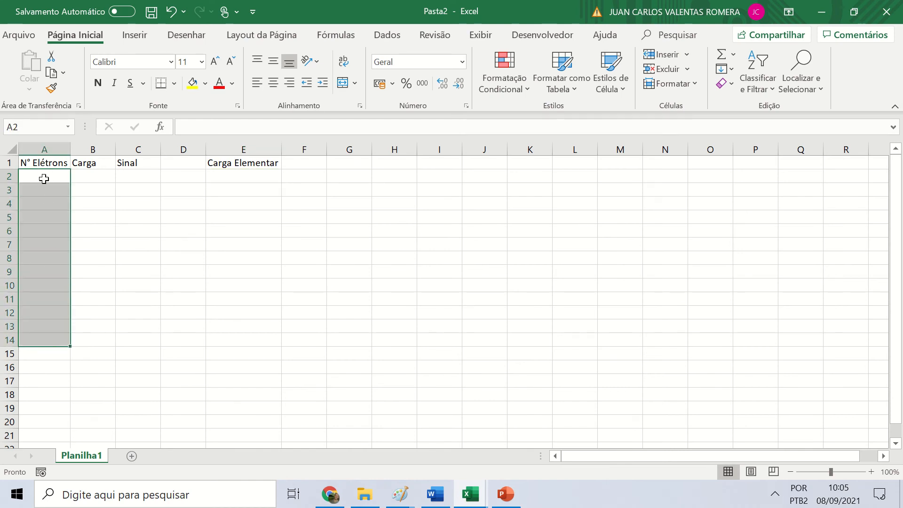
click(43, 178)
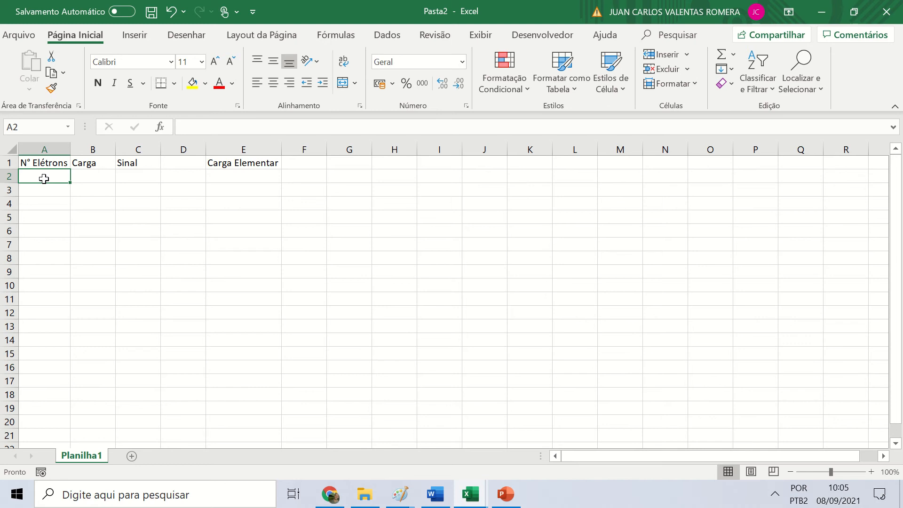
text(3,00E)
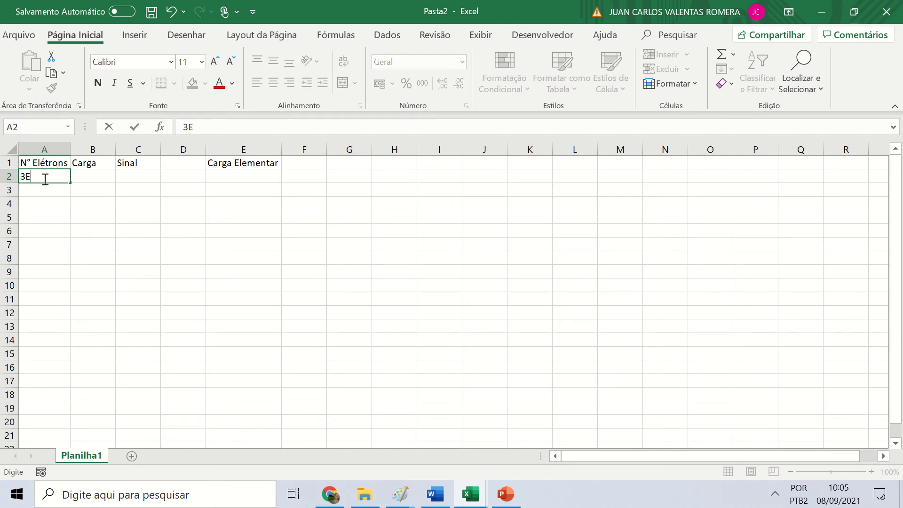
text(+16)
key(Return)
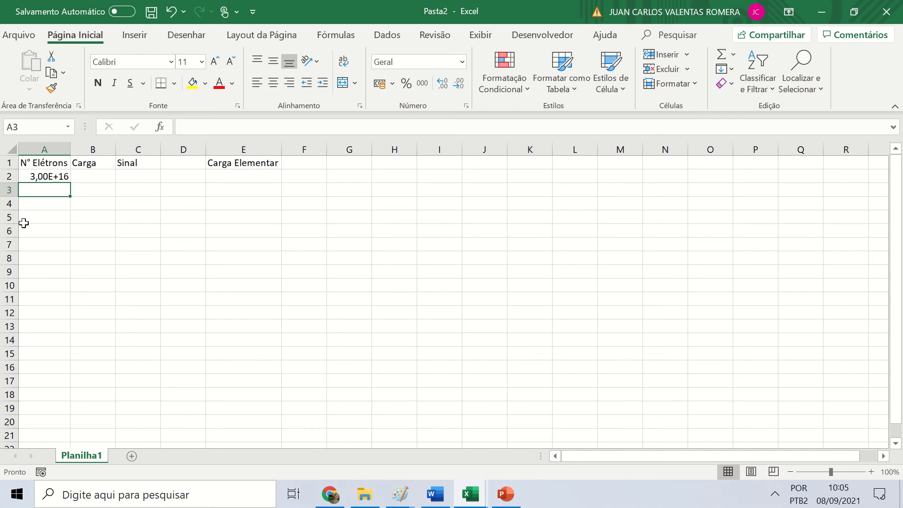
text(0)
key(Return)
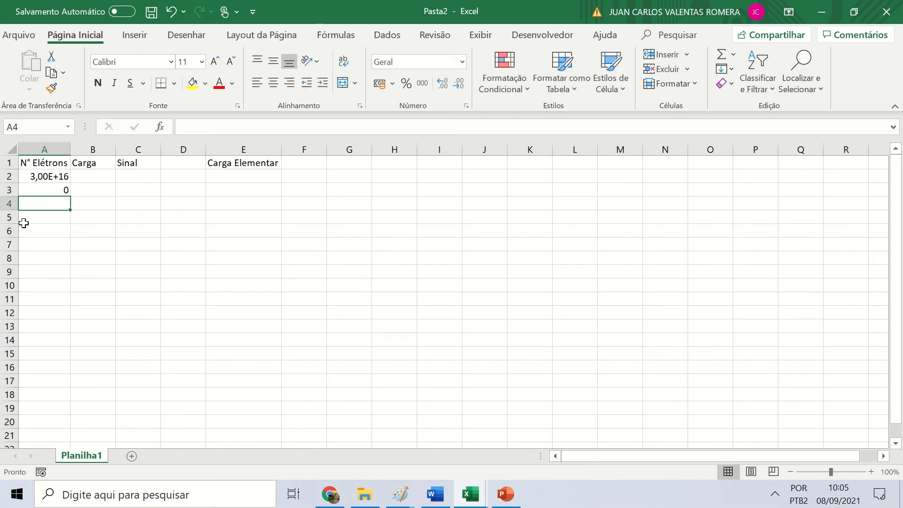
text(2)
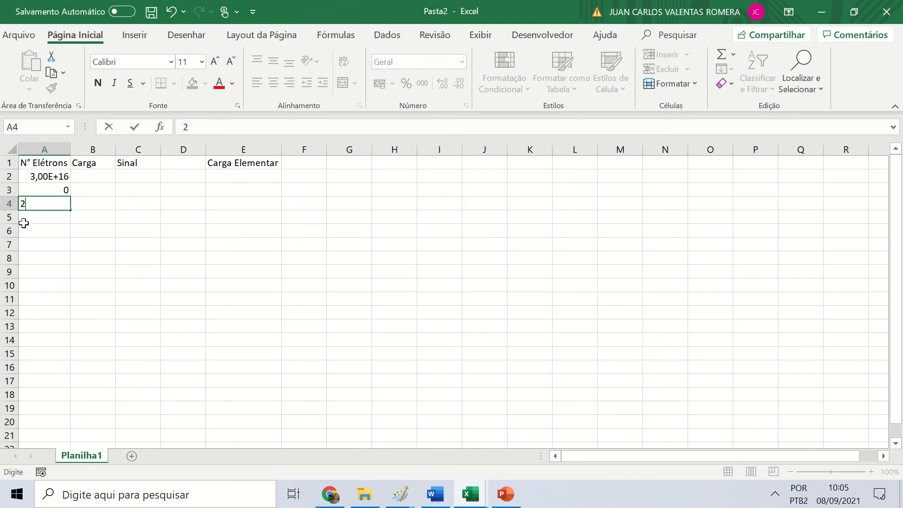
text(,00E+13)
key(Return)
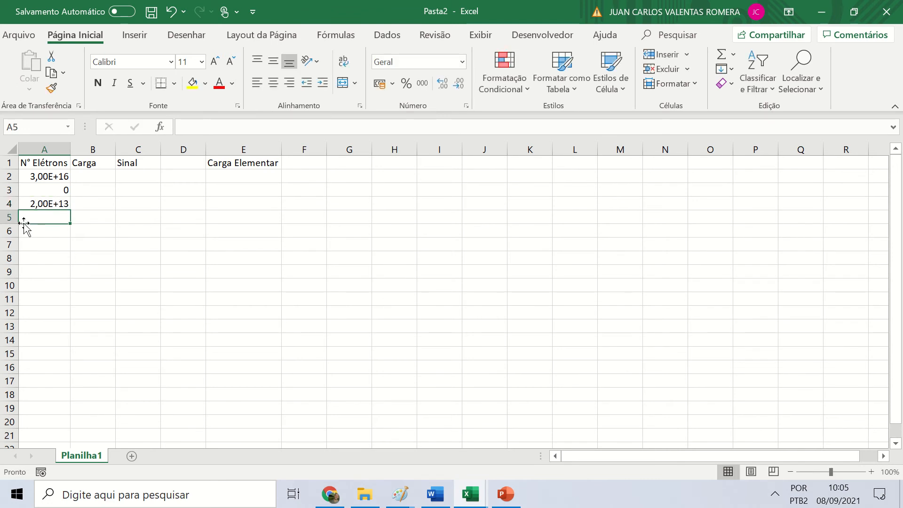
Step: Enter the values -5E-11, 1E+14 and 0 in cells A5 to A7
text(-)
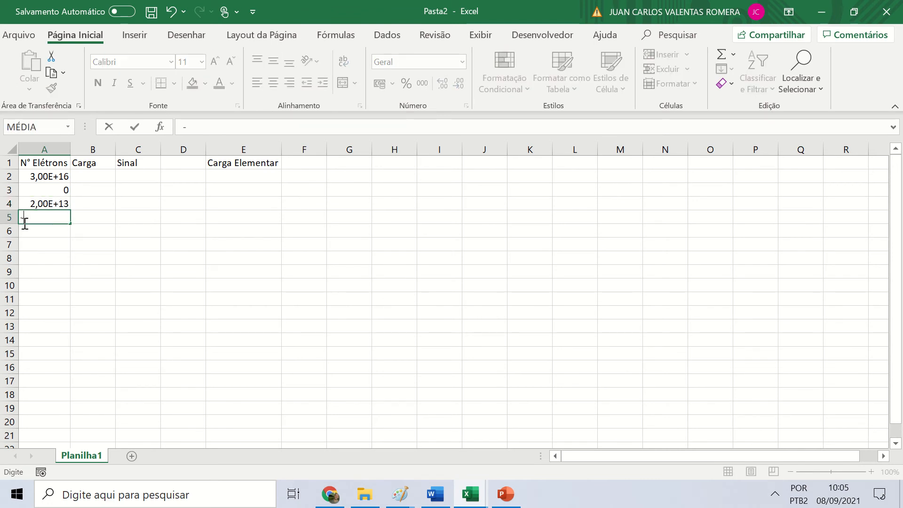
text(5E-11)
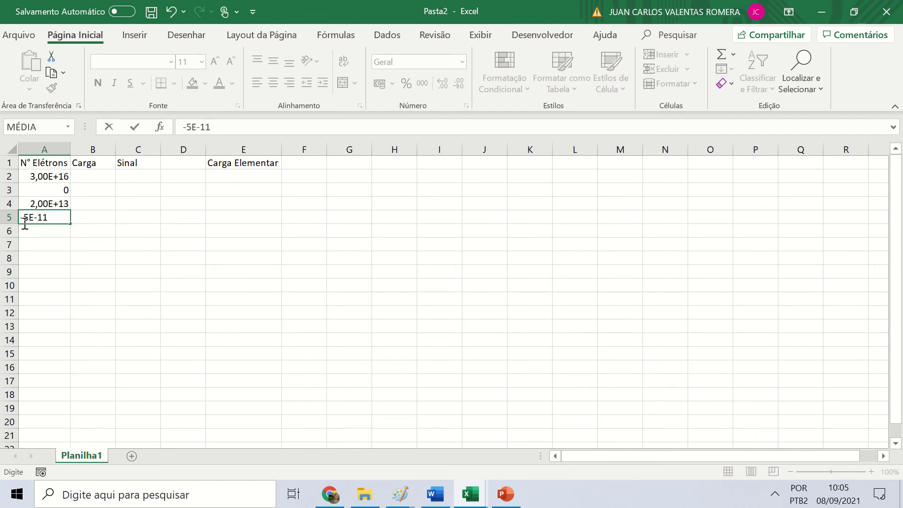
key(Return)
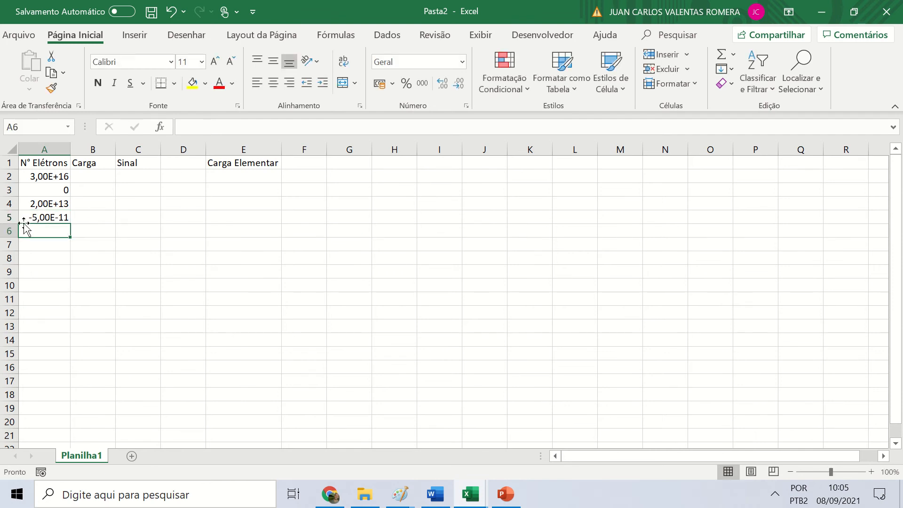
text(1,00E+)
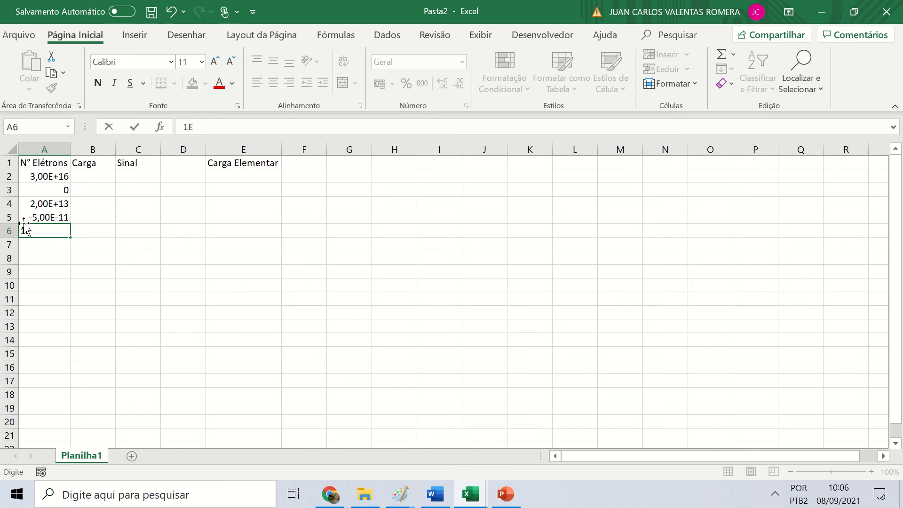
text(14)
key(Return)
text(0)
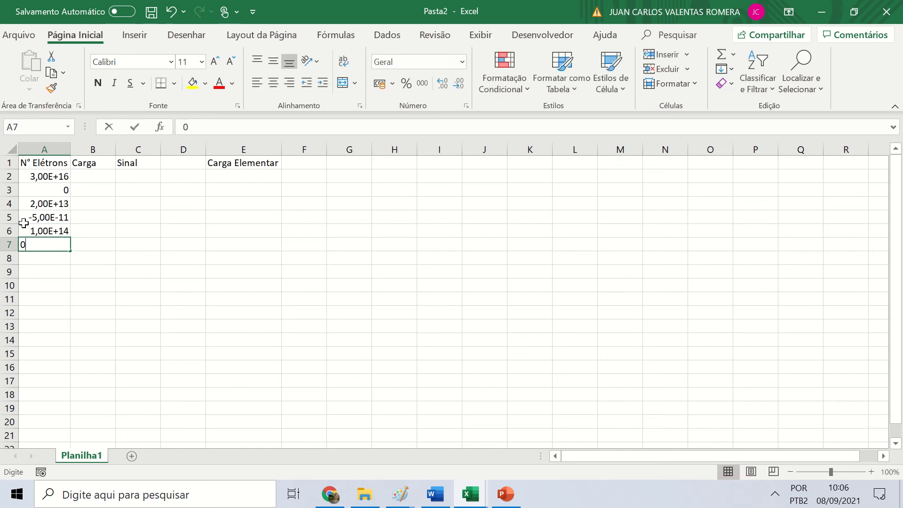
key(Return)
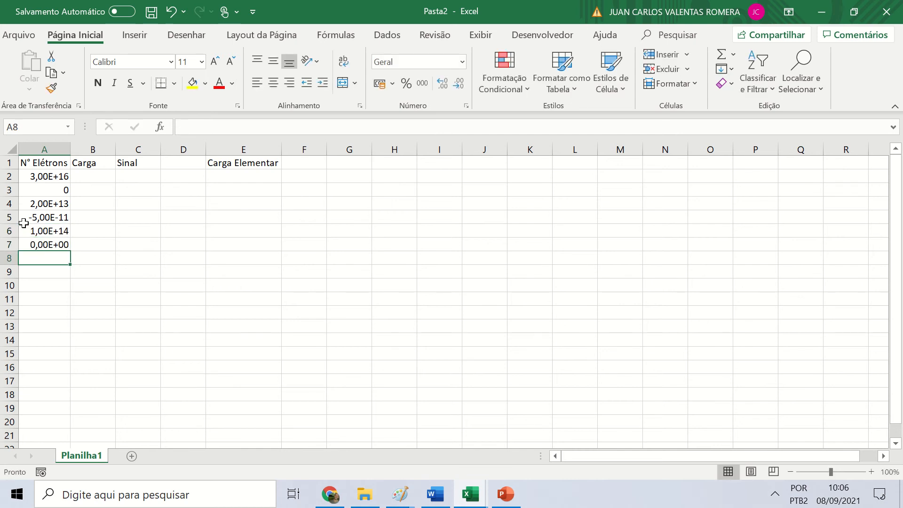
Step: Enter the value -2E-14 in cell A8 and 0 in cell A9
text(2)
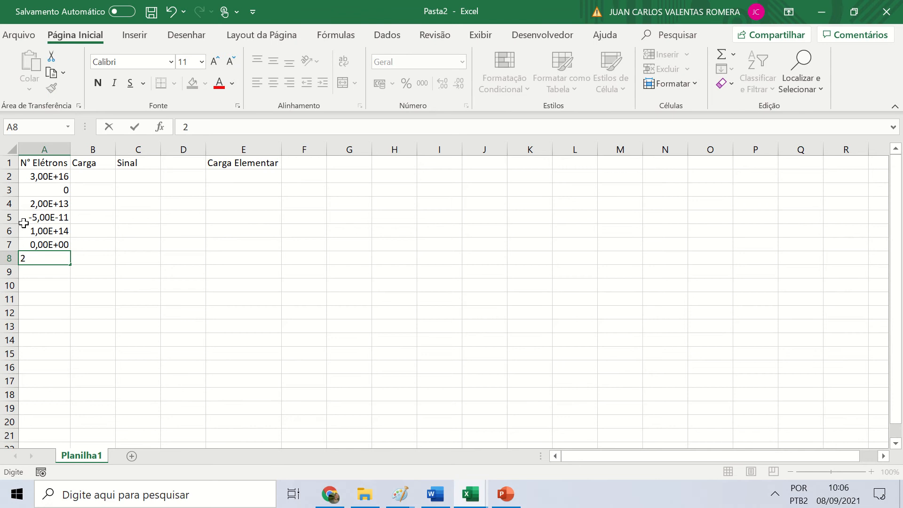
key(BackSpace)
text(-)
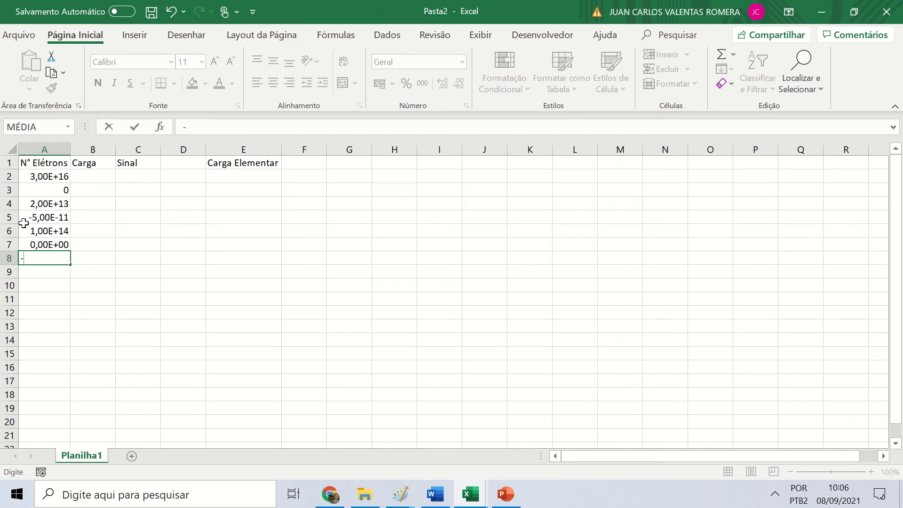
text(2,00)
text(E)
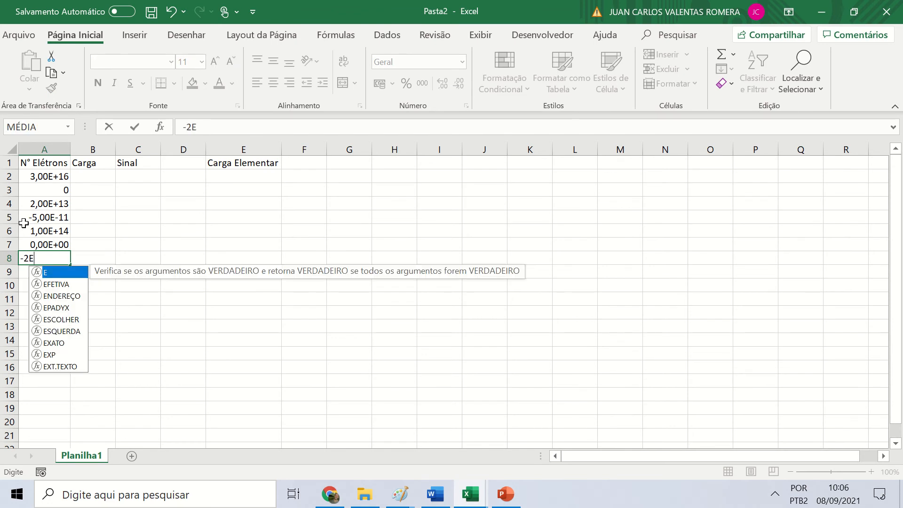
text(-14)
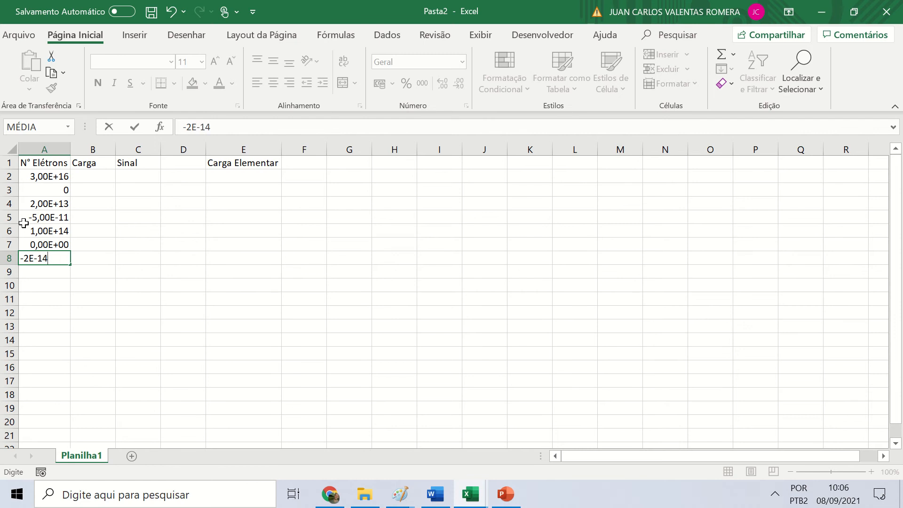
key(Return)
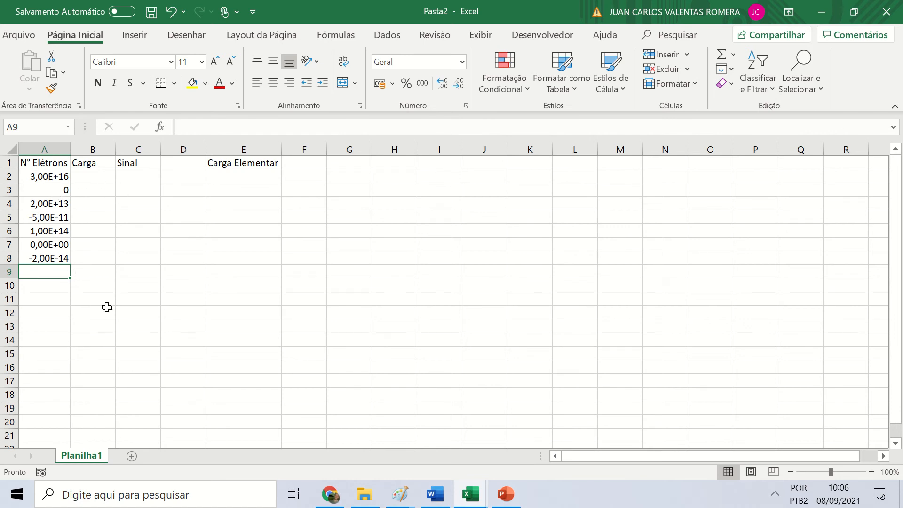
text(0)
key(Return)
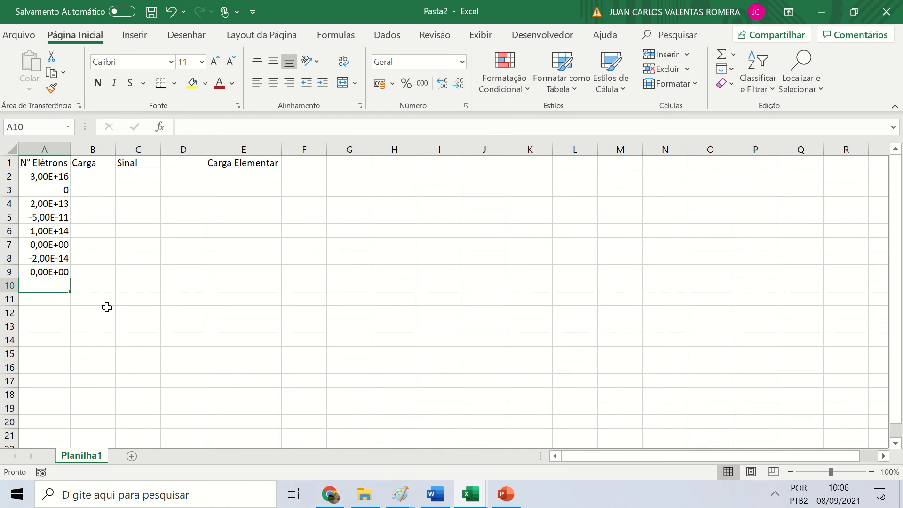
Step: Enter the electron count 4E+12 in cell A10
text(4,00E)
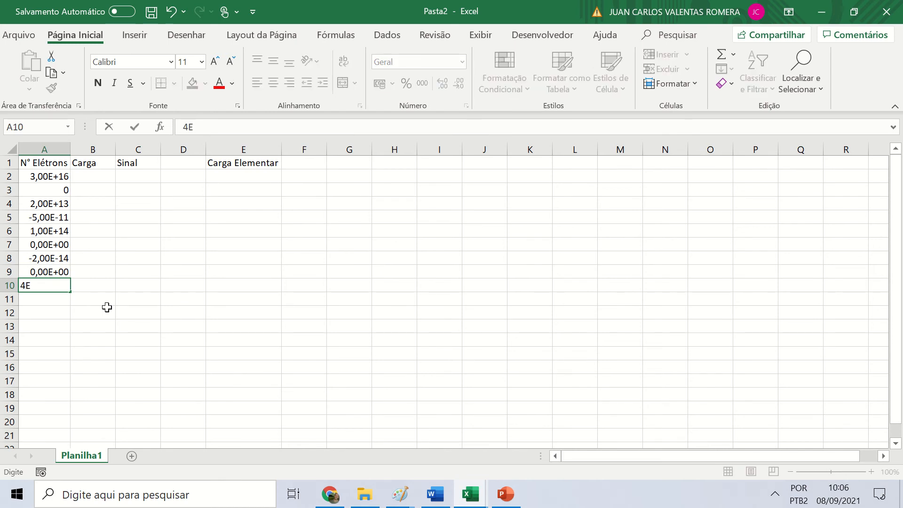
text(+12)
key(Return)
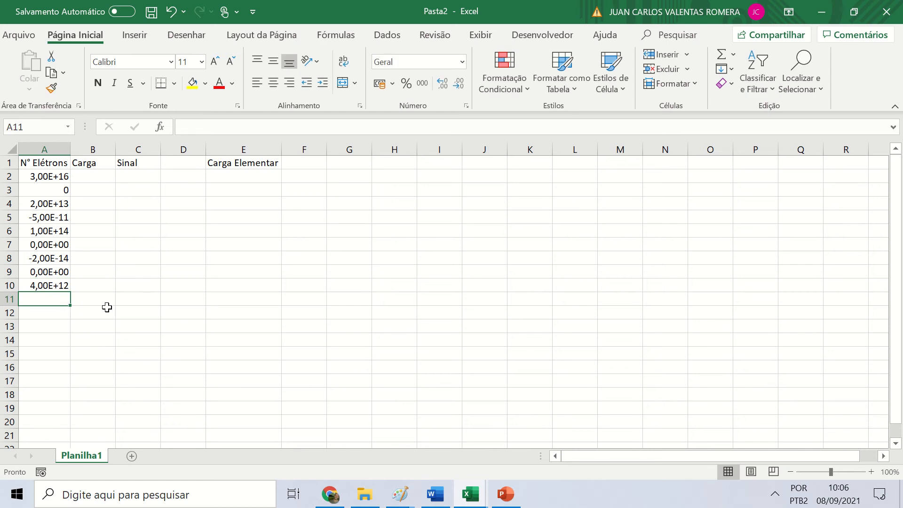
Step: Correct the value in cell A8 to -2E14
click(59, 259)
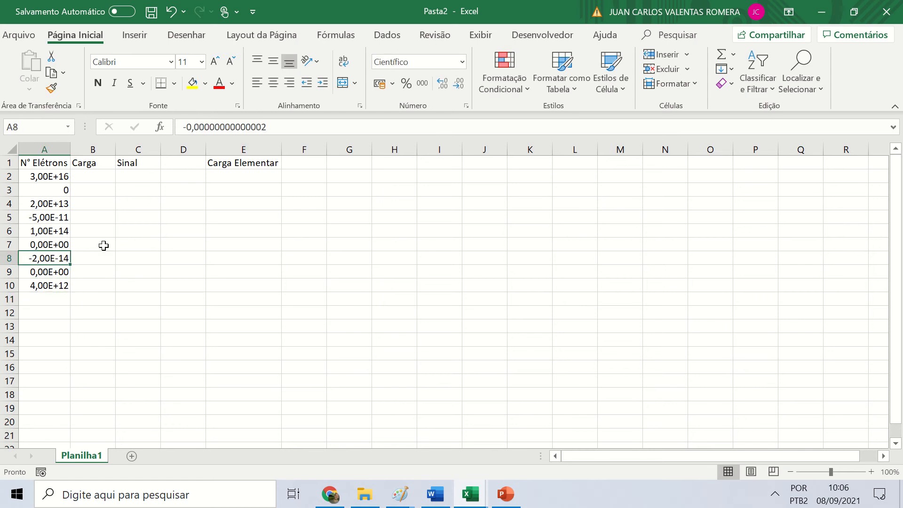
double_click(55, 260)
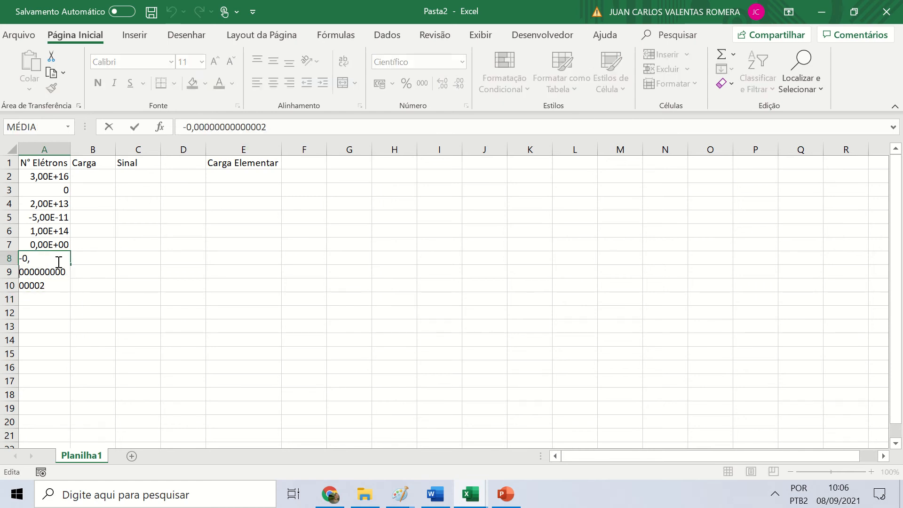
click(239, 366)
click(63, 260)
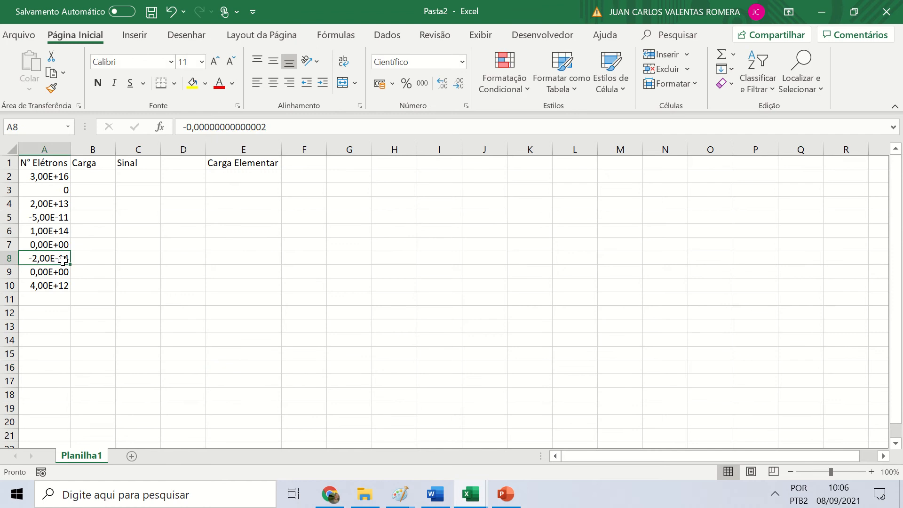
text(-2E14)
key(Return)
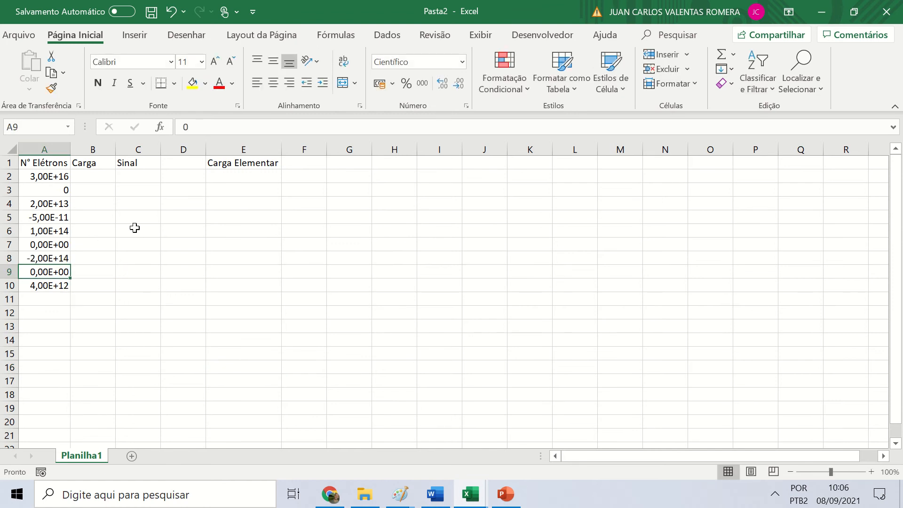
Step: Apply all borders to the table range A1:C10
drag(40, 162, 133, 281)
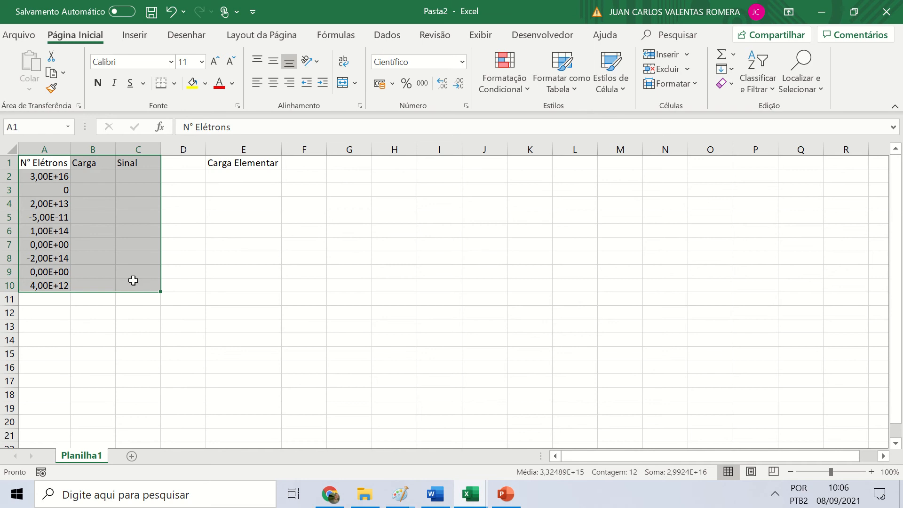
click(174, 83)
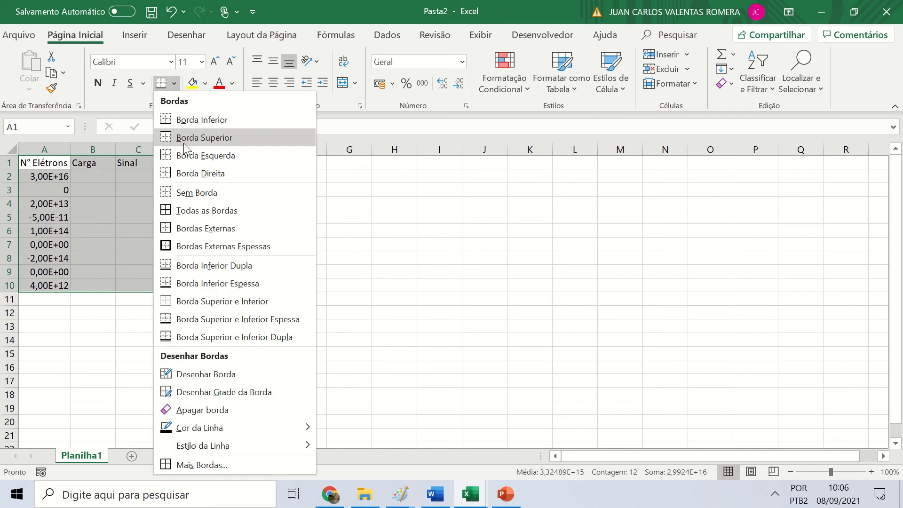
click(187, 211)
Step: Merge and centre cells H1:J2 and write the bordered formula text "Q = n*e" in them
drag(391, 162, 495, 183)
click(342, 84)
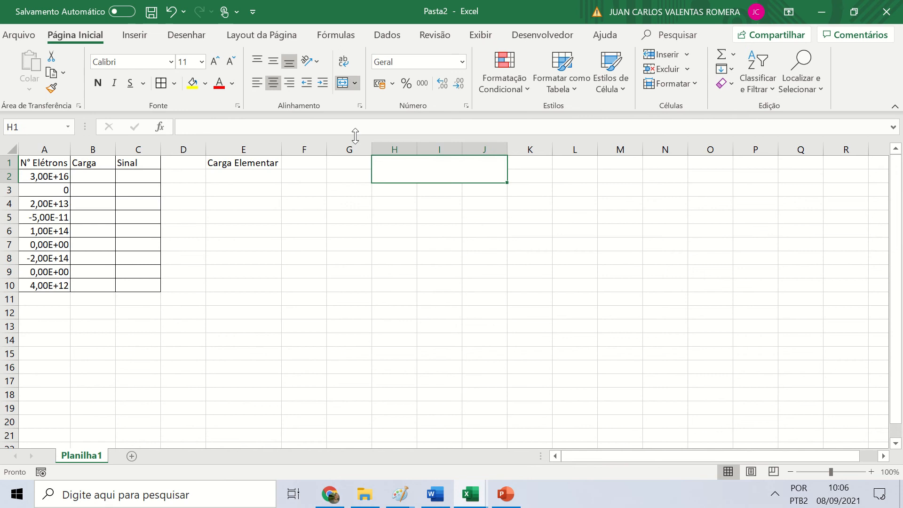
text(Q)
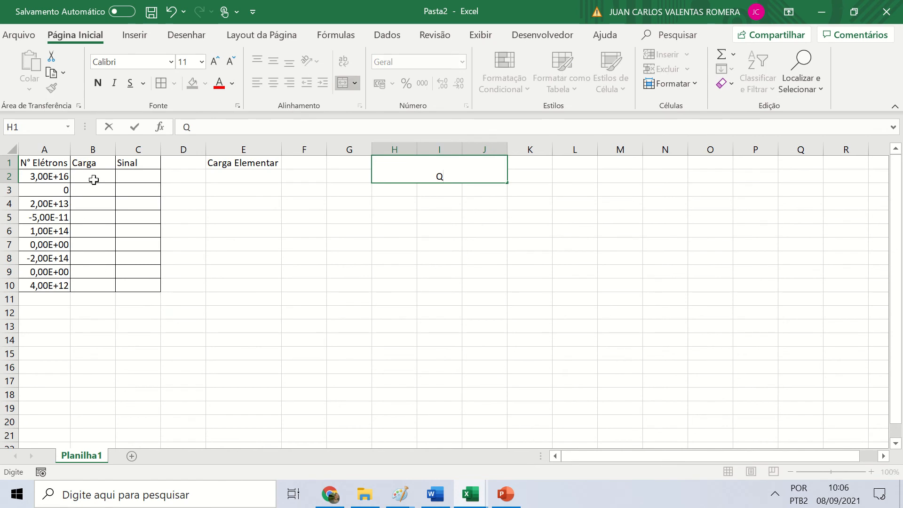
text(= n)
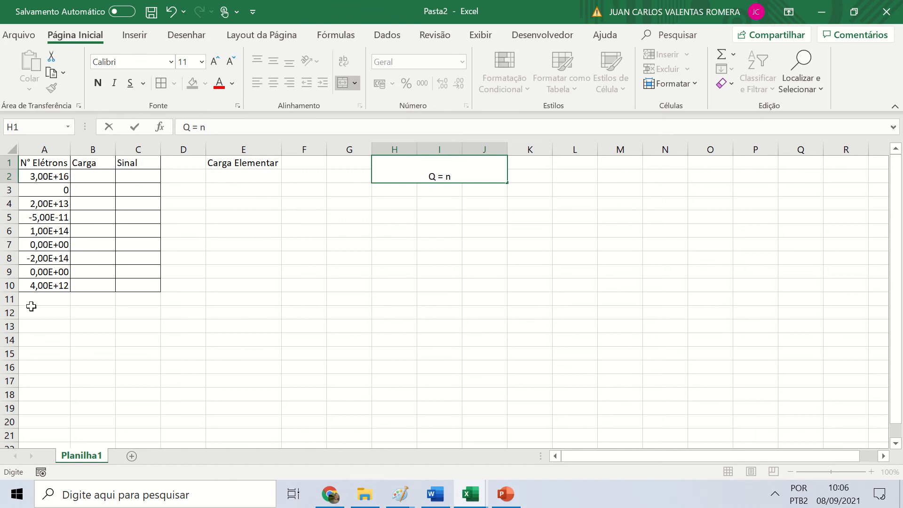
text(*e)
key(Return)
click(454, 174)
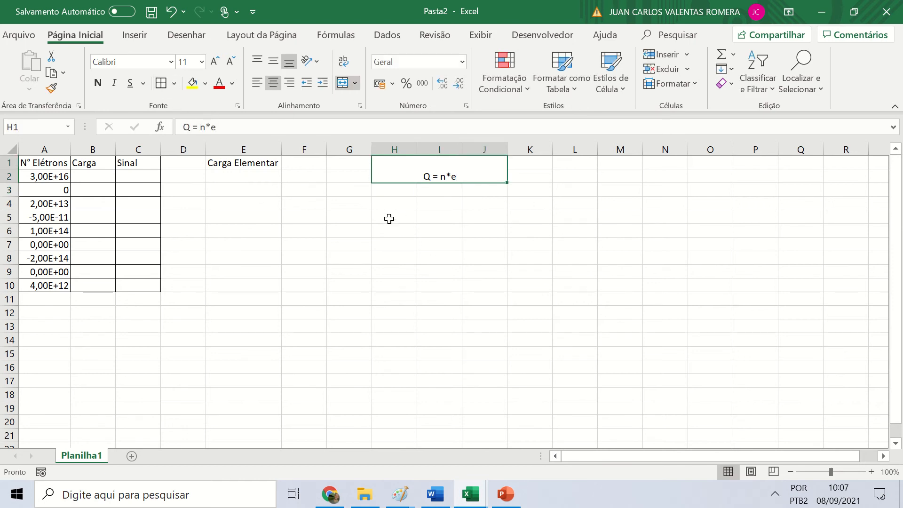
click(378, 227)
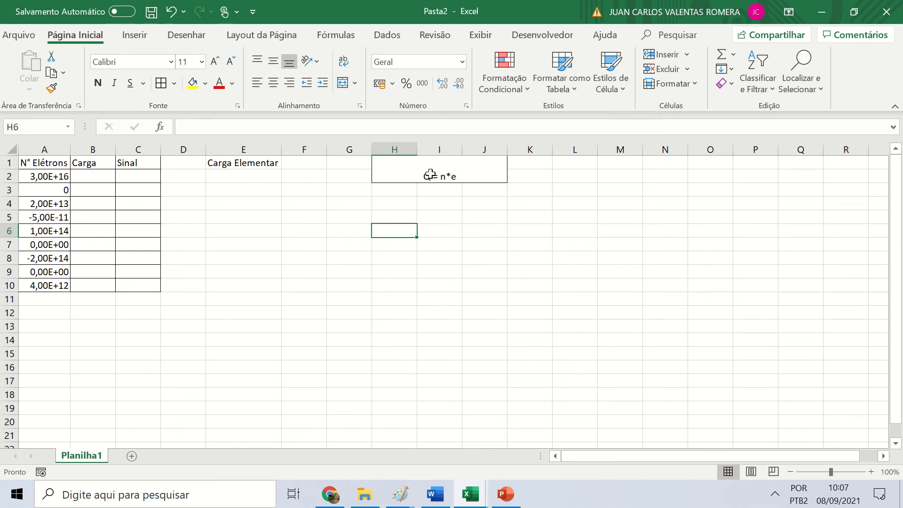
Step: Enter the elementary charge 1,6E-19 in cell E2 under the Carga Elementar heading
click(273, 175)
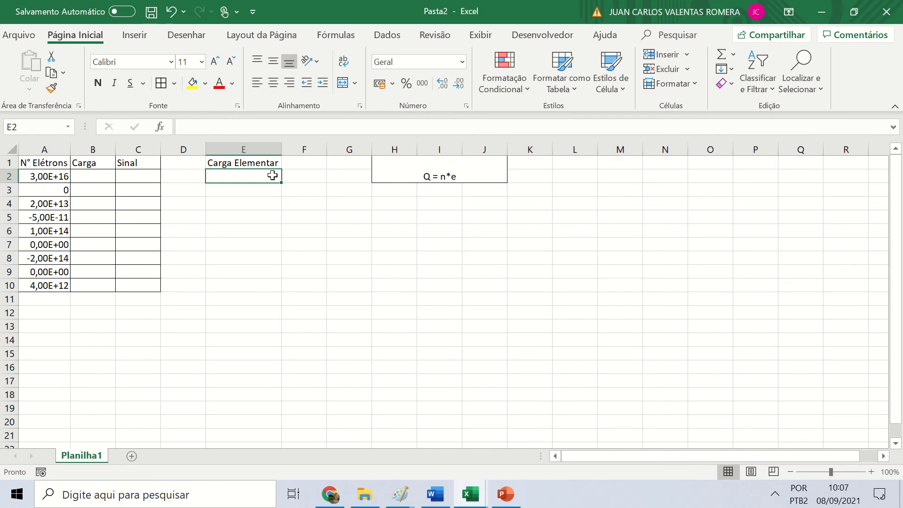
text(1,6)
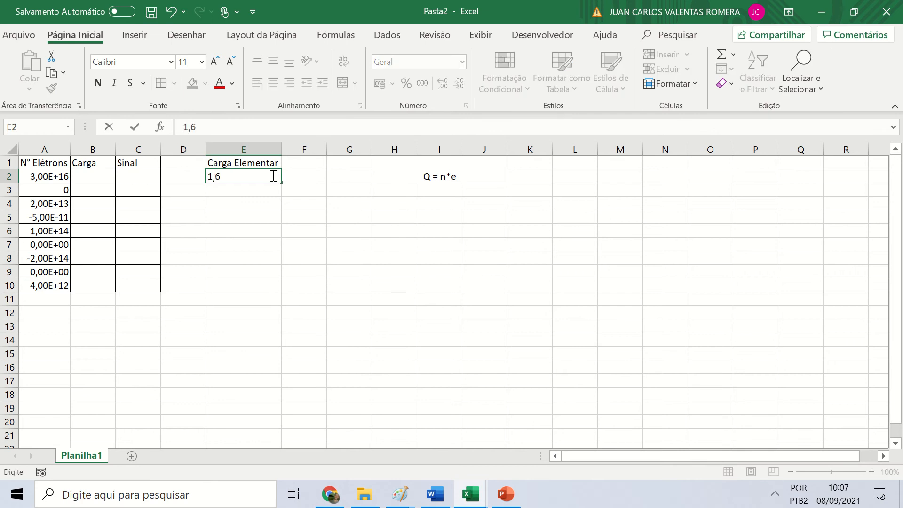
text(E-19)
drag(221, 180, 226, 180)
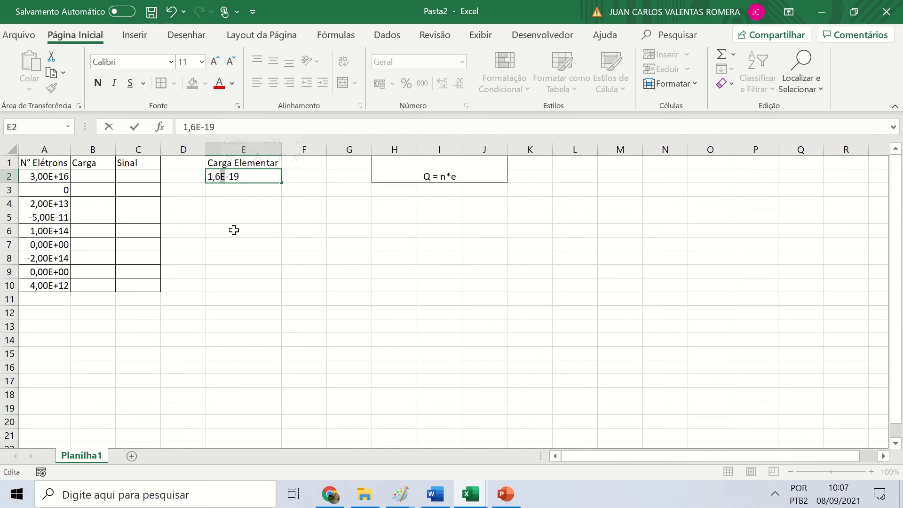
click(236, 190)
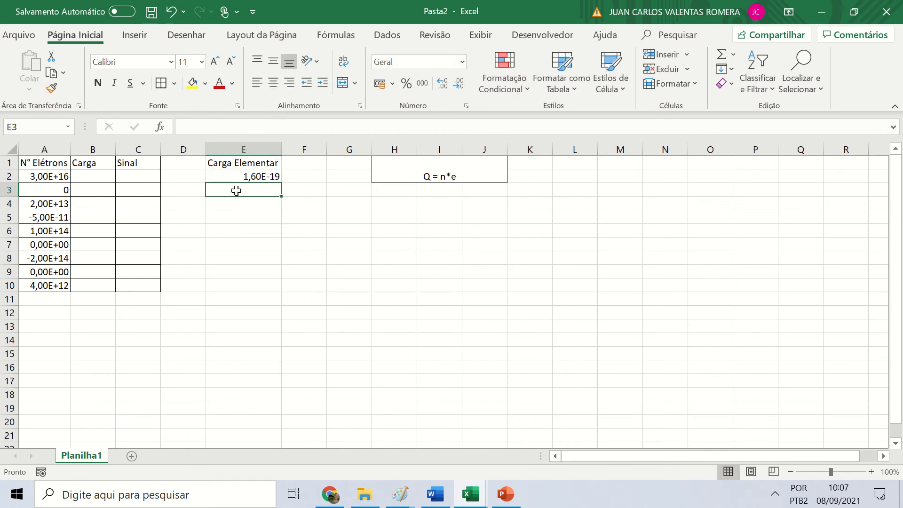
click(246, 176)
Step: Write the explanatory note "E = 10^?" in cell F4 and delete it again
click(311, 201)
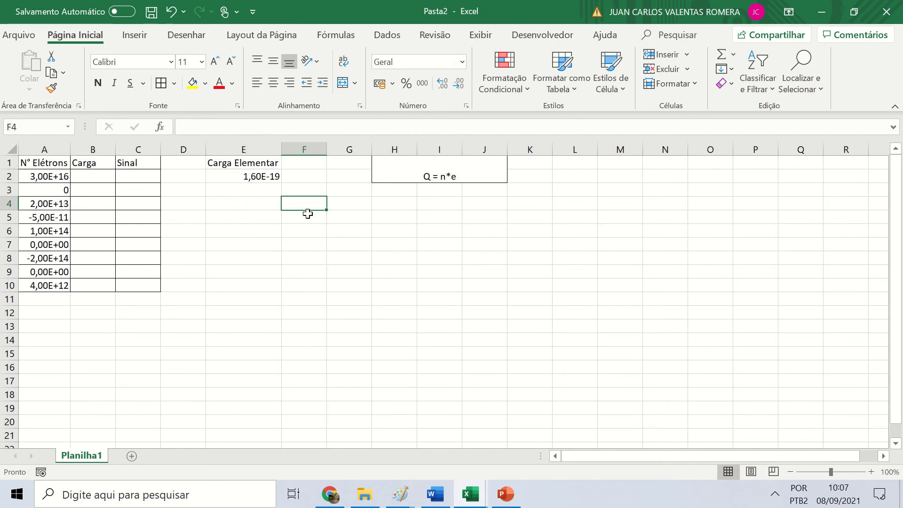
text(E =)
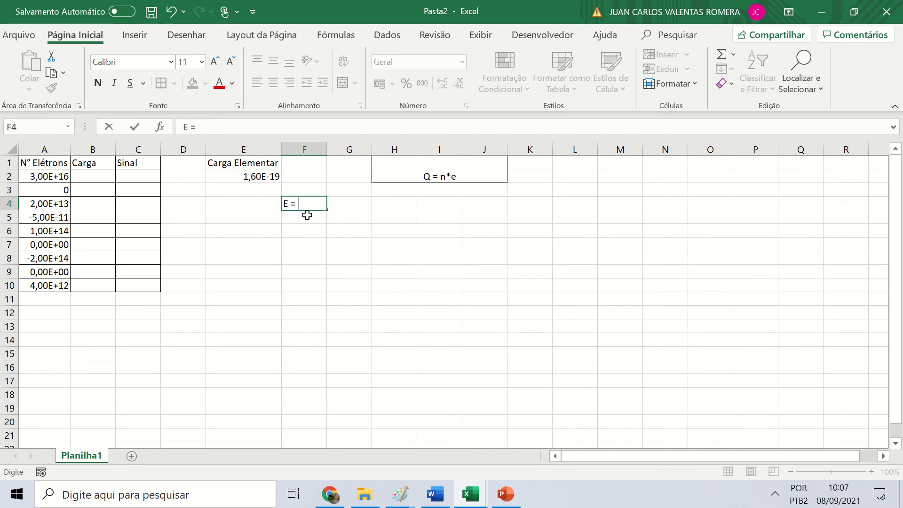
text( 10^?)
key(Return)
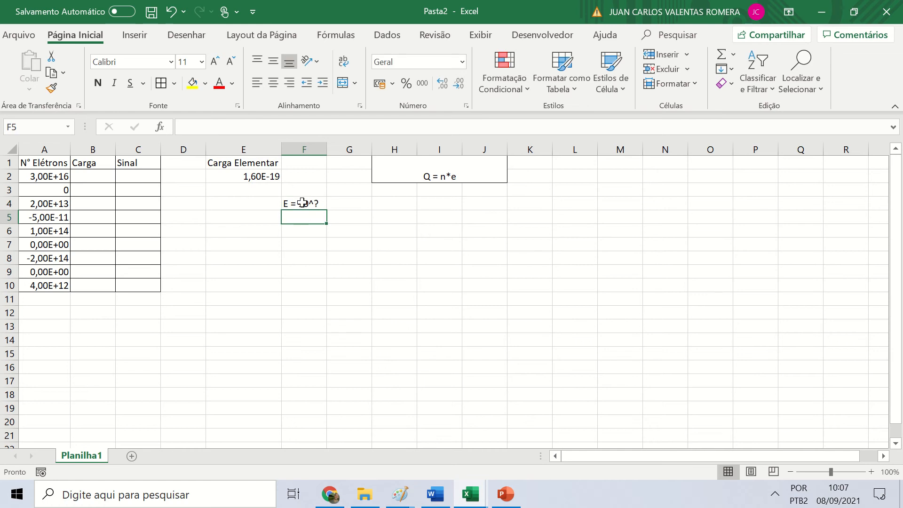
click(302, 202)
key(Delete)
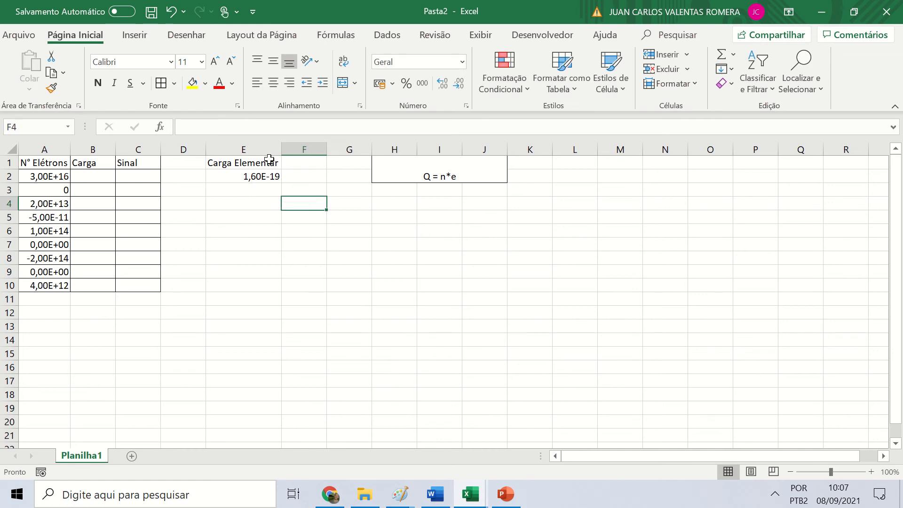
Step: Apply all borders to the elementary charge cells E1:E2
drag(268, 160, 259, 175)
click(299, 230)
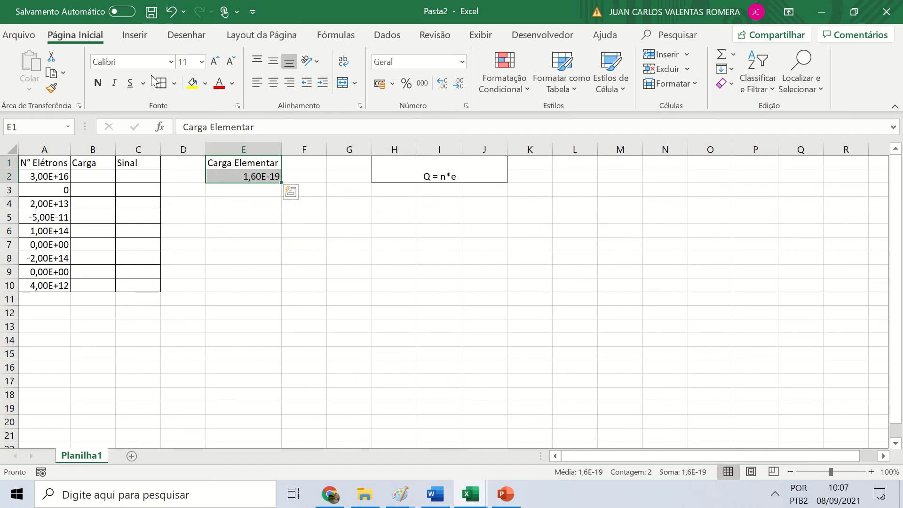
click(228, 223)
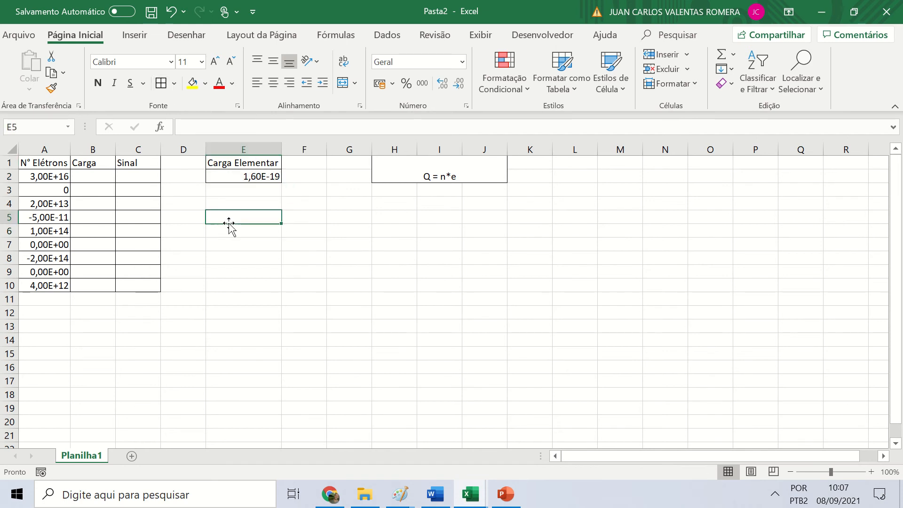
drag(86, 177, 94, 278)
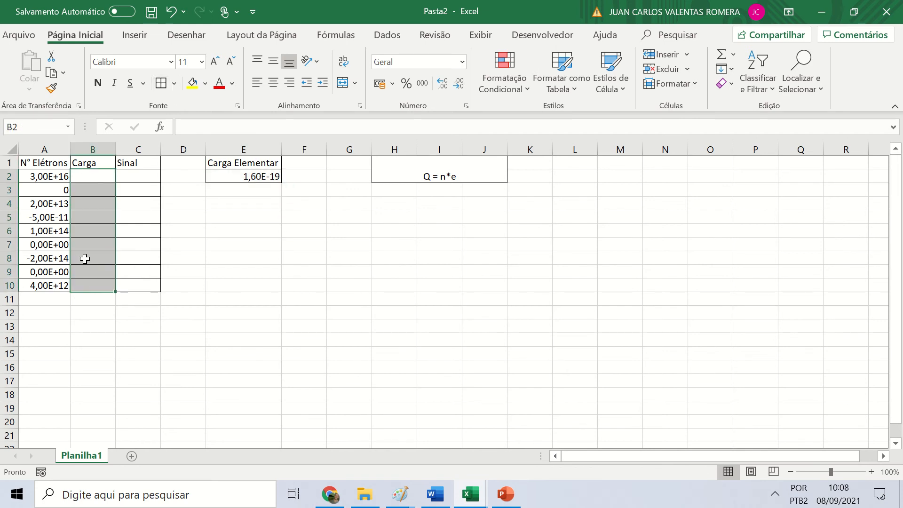
click(50, 175)
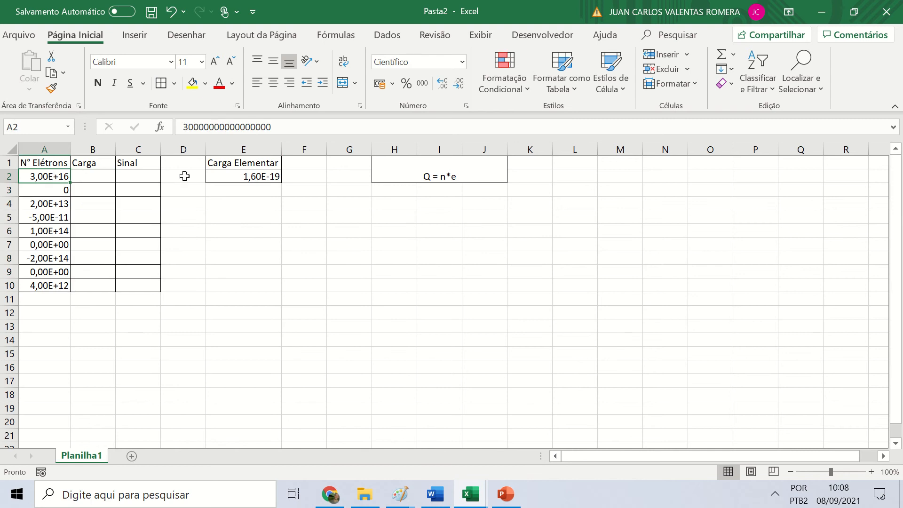
click(254, 177)
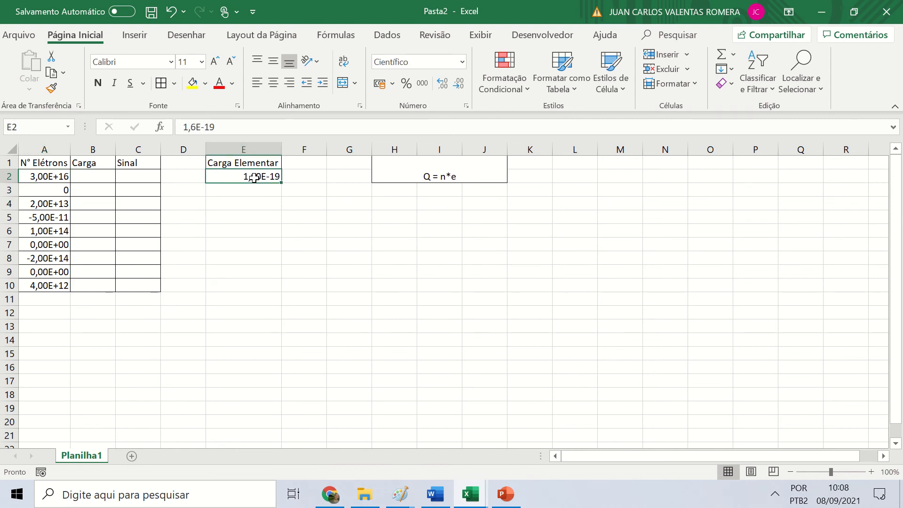
Step: Re-enter the zero in cell A3 in scientific notation as 0E1
click(50, 188)
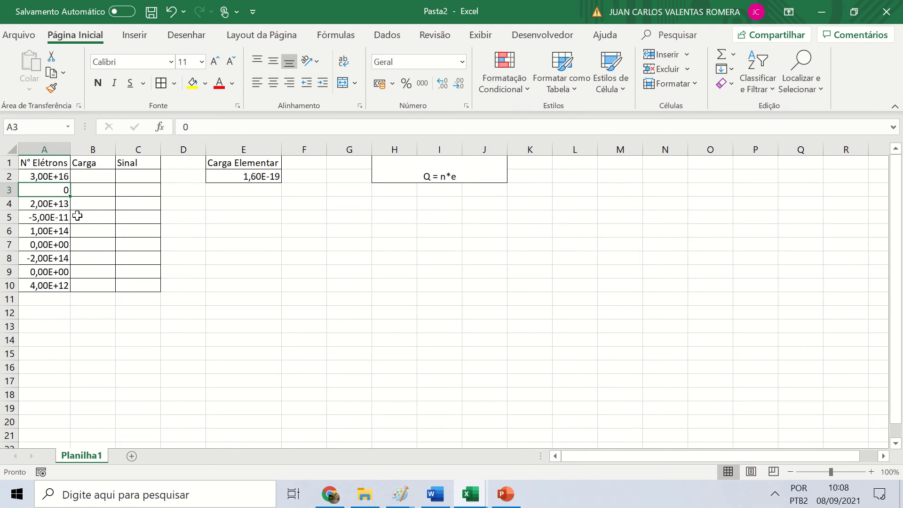
click(65, 244)
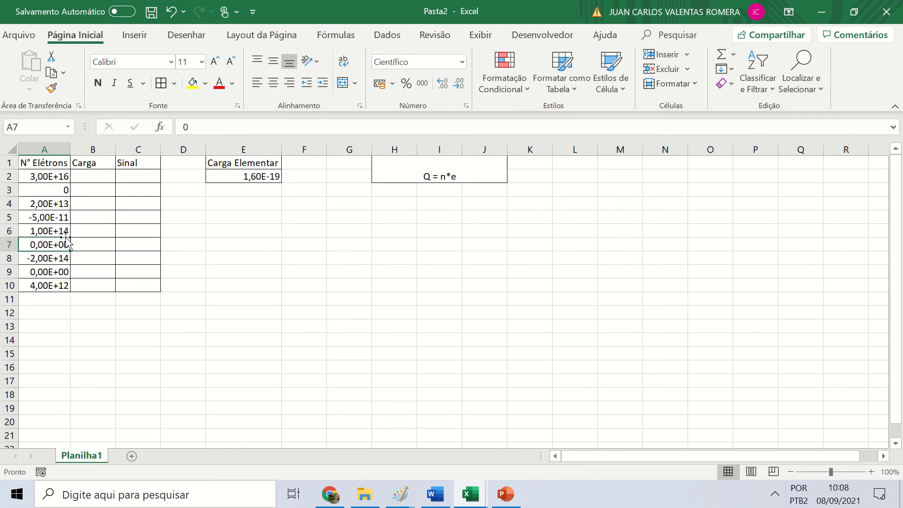
click(48, 188)
text())
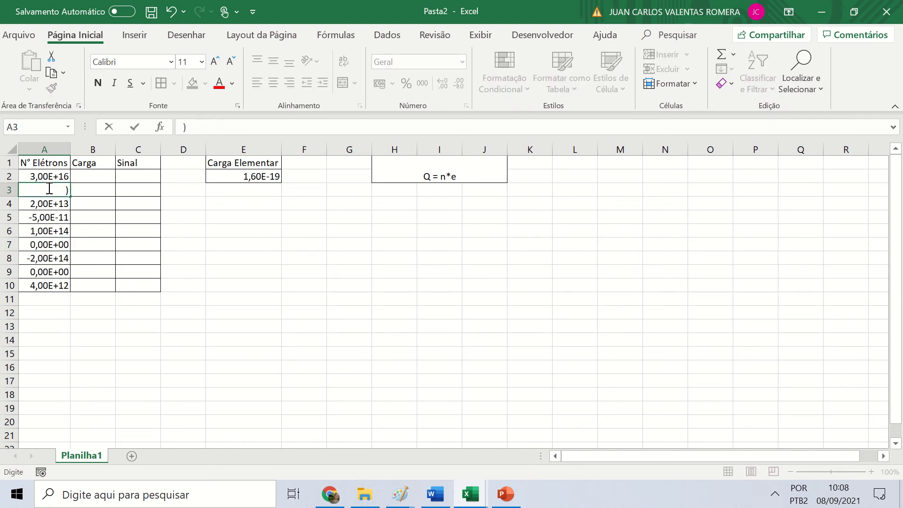
key(BackSpace)
text(0)
text(E+1)
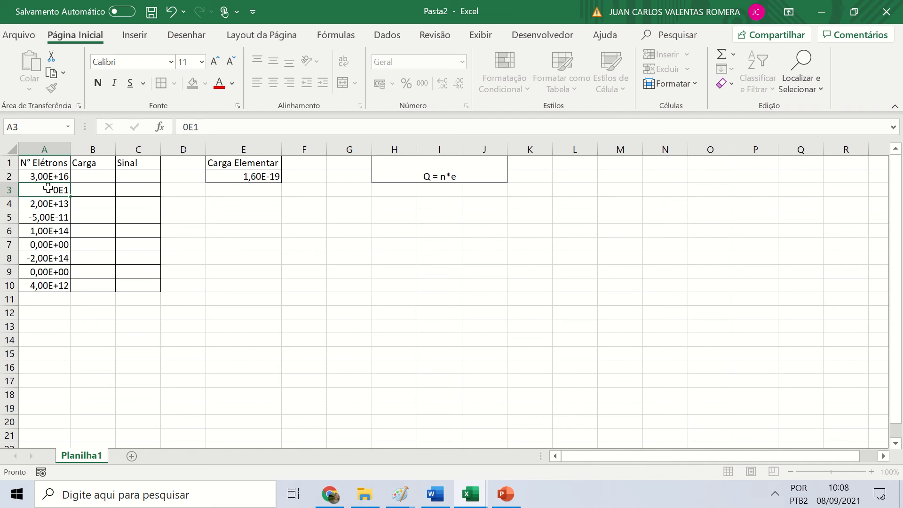
key(Return)
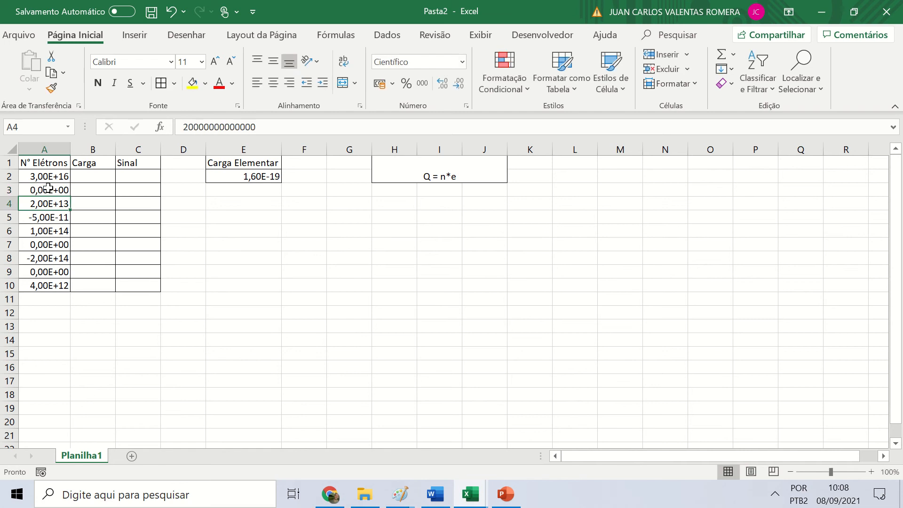
Step: Enter the formula =A2*E2 in cell B2 to calculate the first charge
click(81, 175)
text(=)
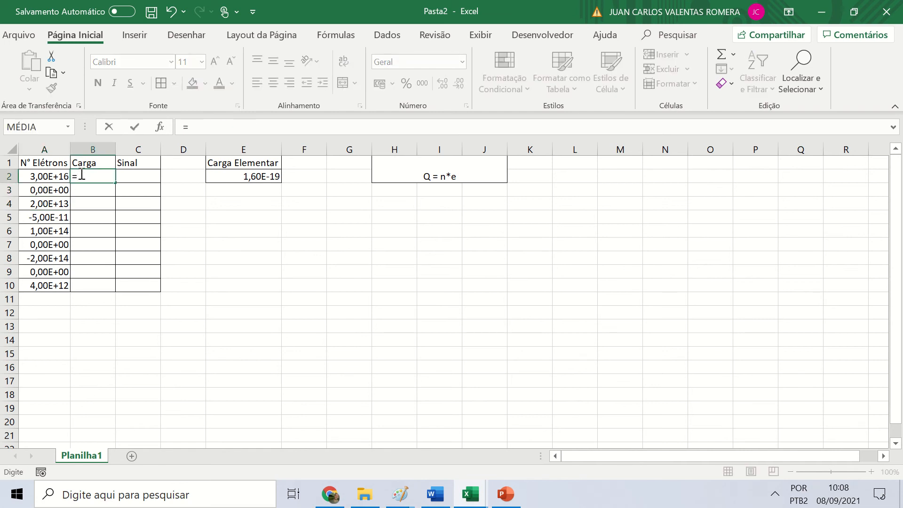
click(56, 175)
text(*)
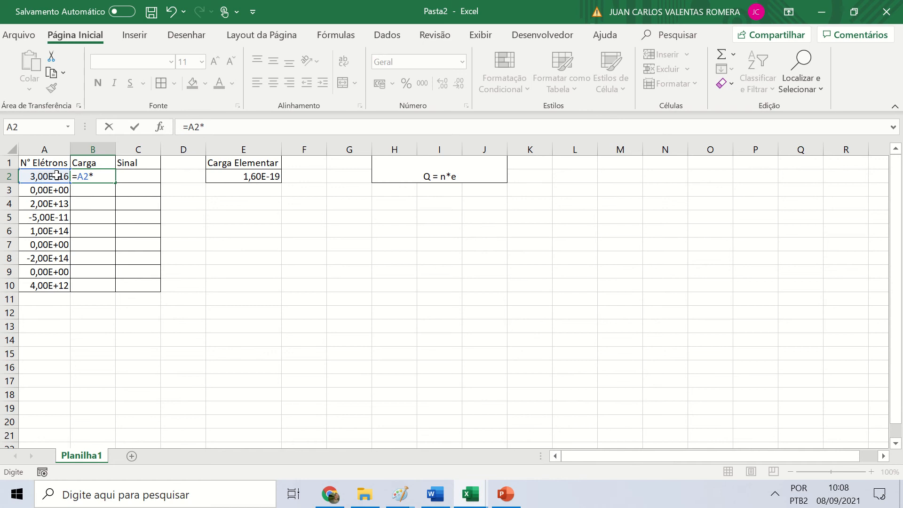
click(226, 175)
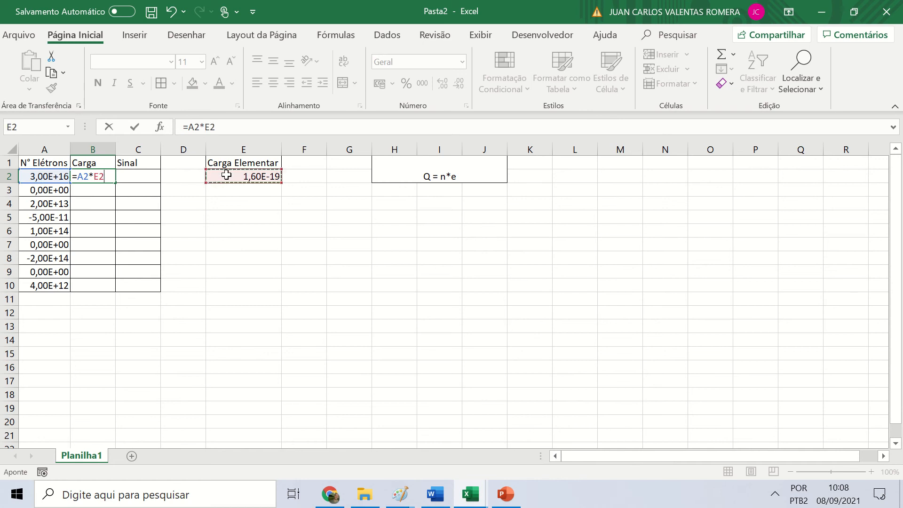
key(Return)
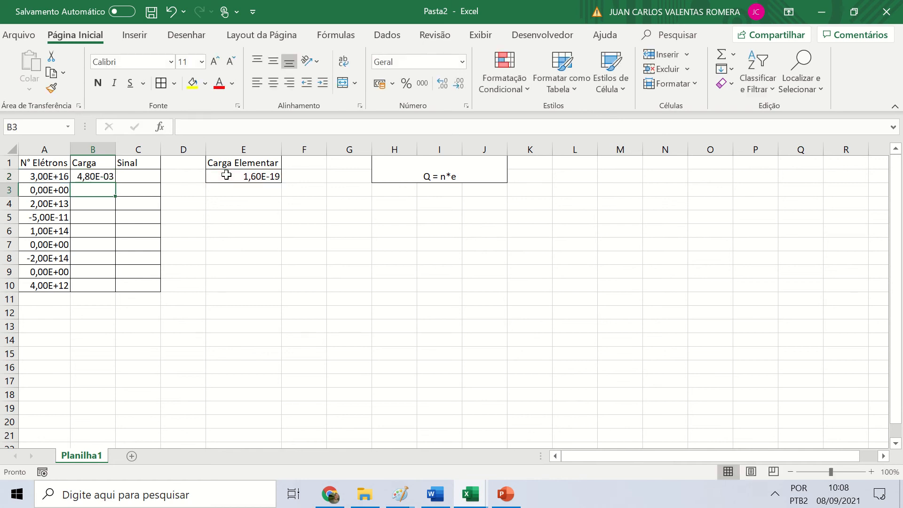
click(106, 176)
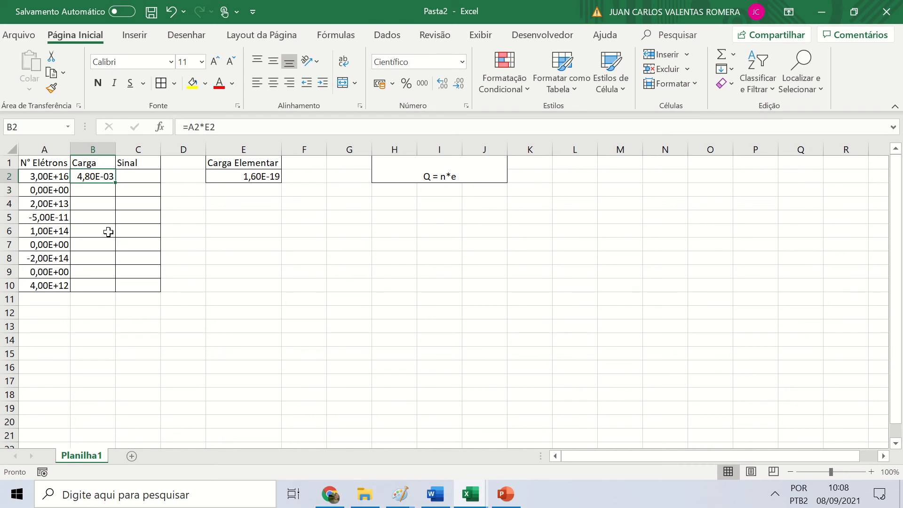
key(Down)
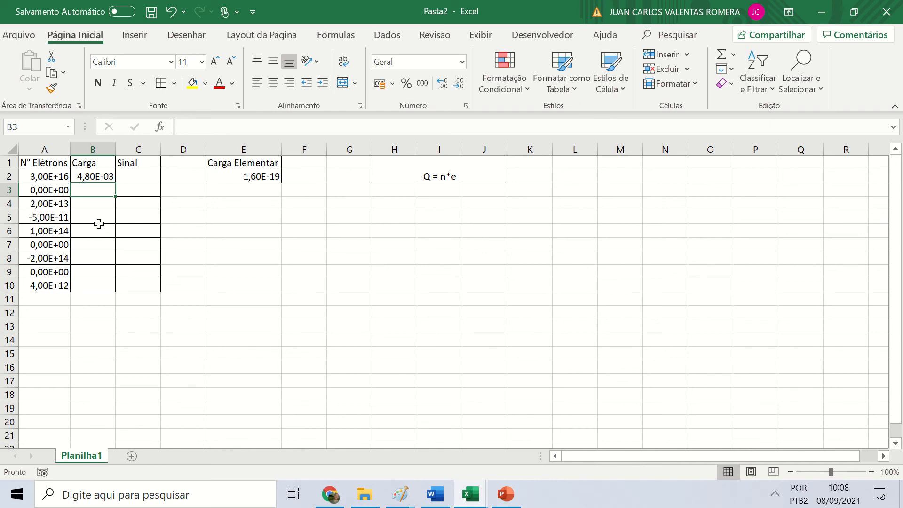
click(90, 178)
drag(89, 178, 91, 289)
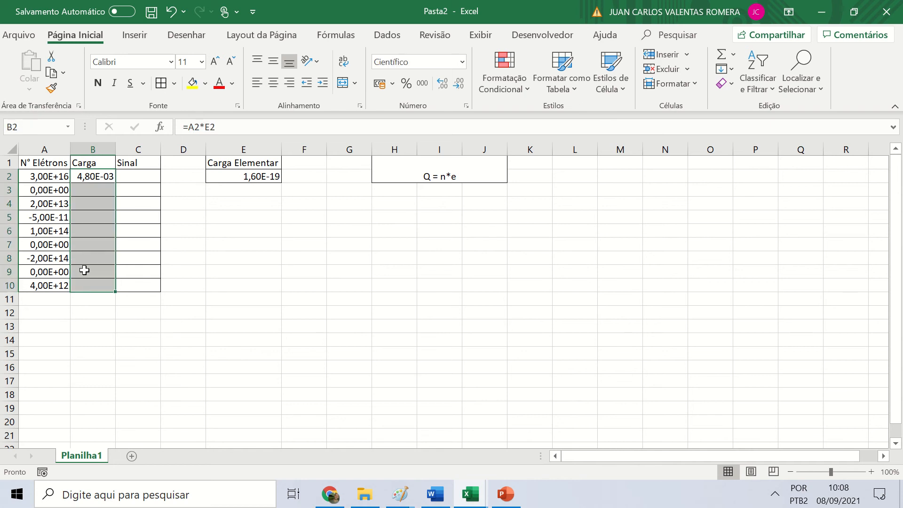
click(90, 192)
drag(98, 215, 97, 282)
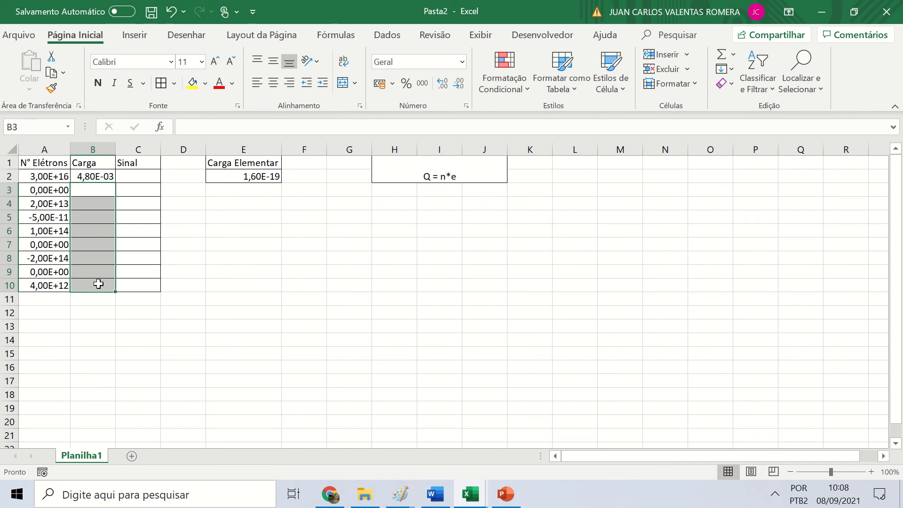
click(258, 243)
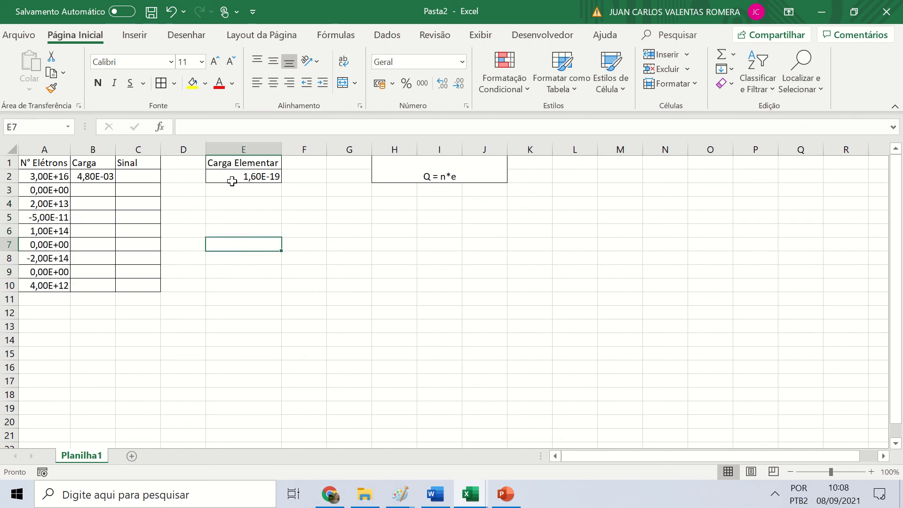
click(134, 179)
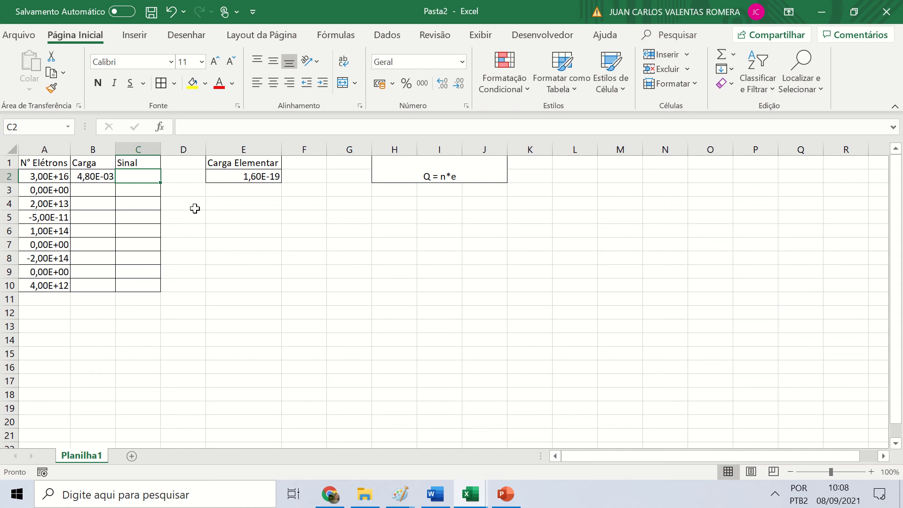
click(221, 206)
text(+)
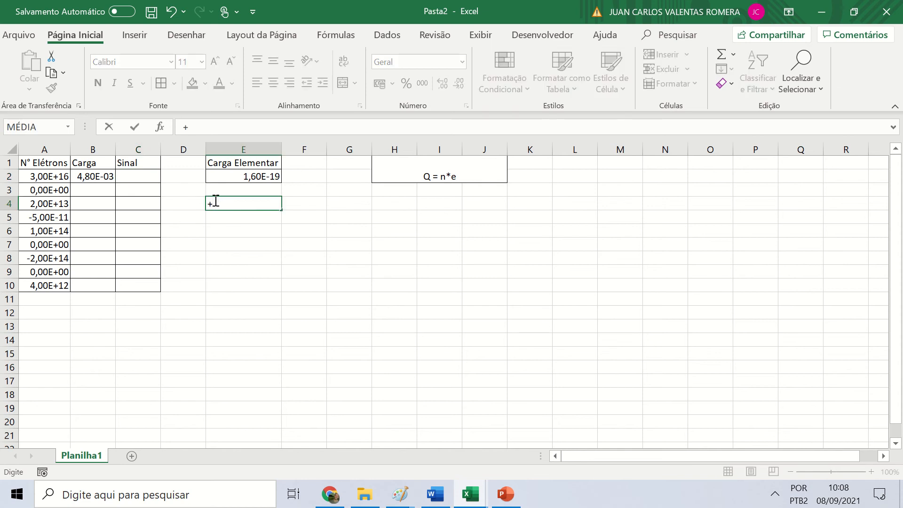
key(Right)
key(Escape)
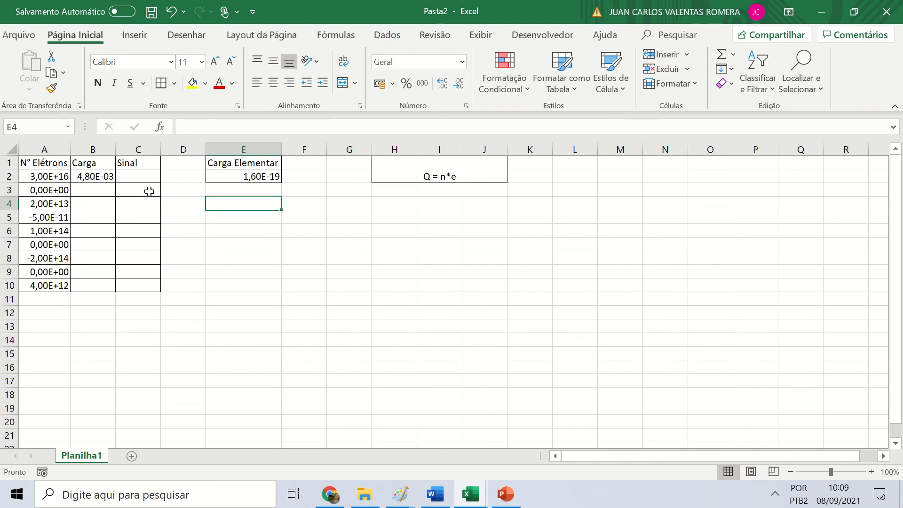
Step: Enter the sign labels positiva, neutra and negativa in cells E4, E5 and E6
text(posi)
key(BackSpace)
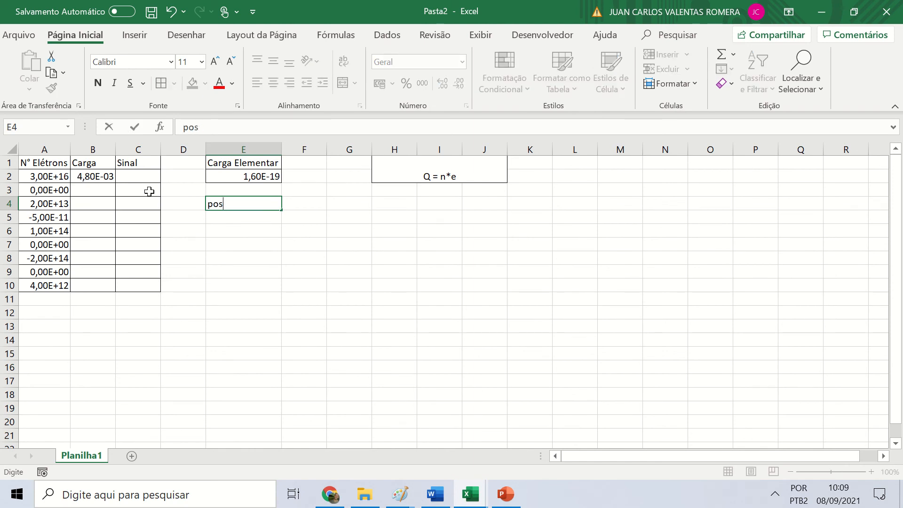
text(itiva)
key(Return)
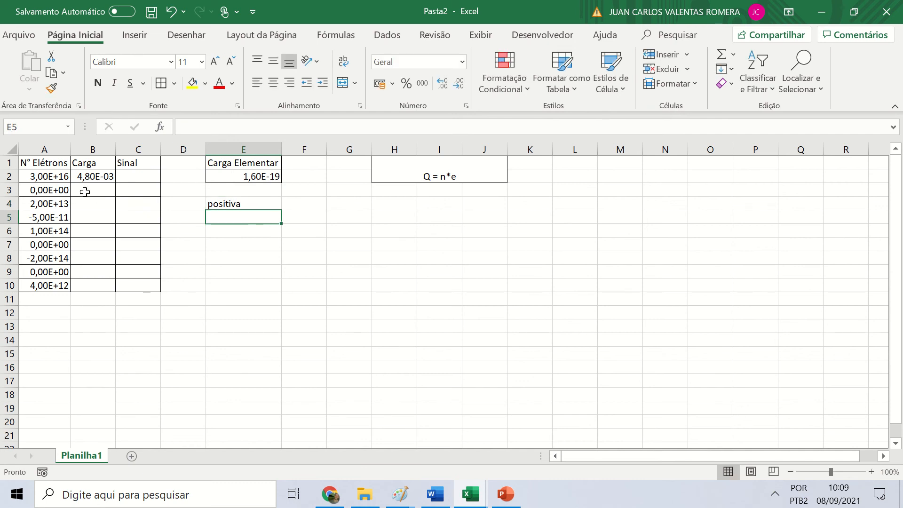
click(37, 190)
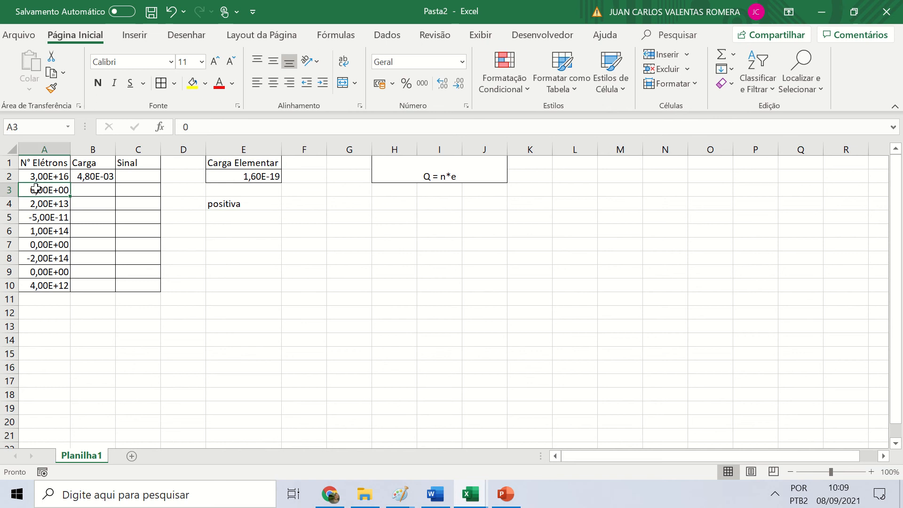
click(219, 220)
text(neutra)
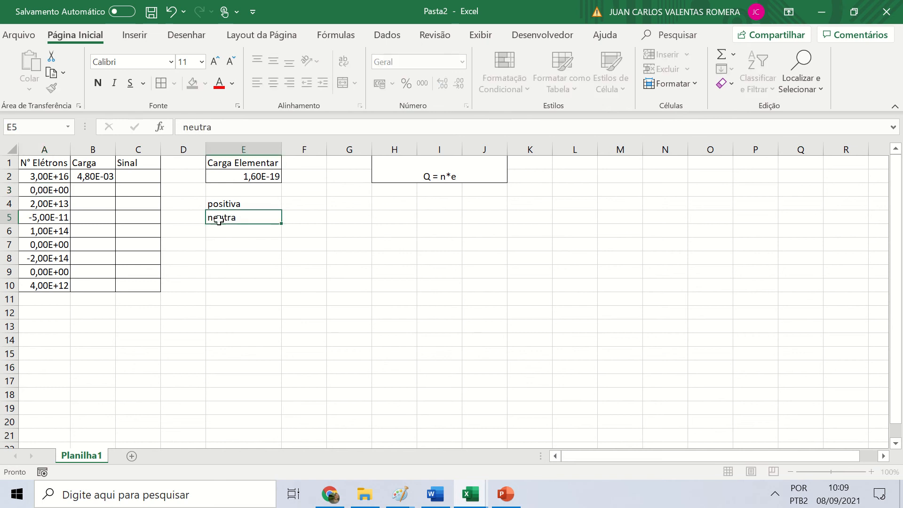
key(Return)
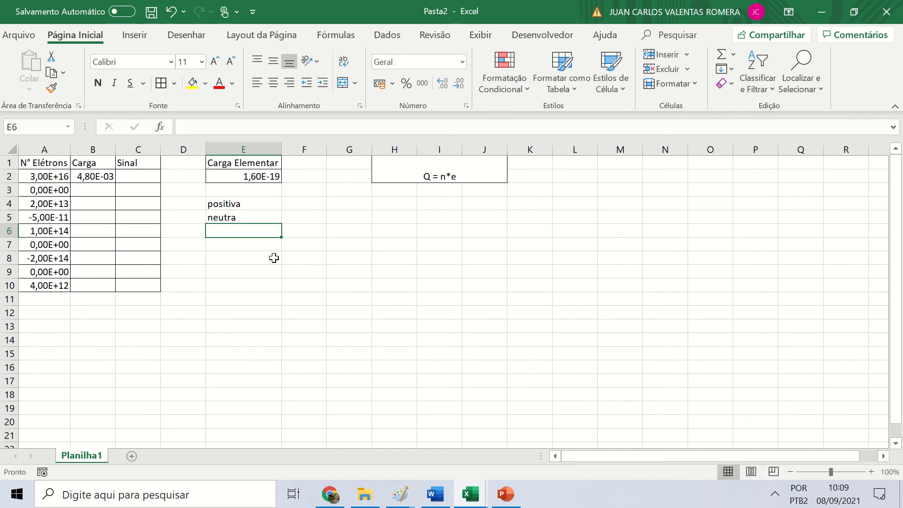
text(negativa)
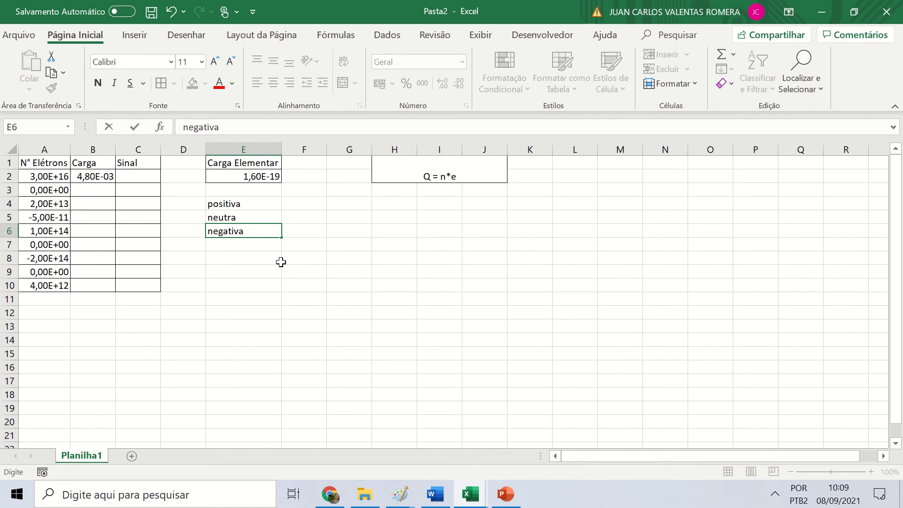
key(Return)
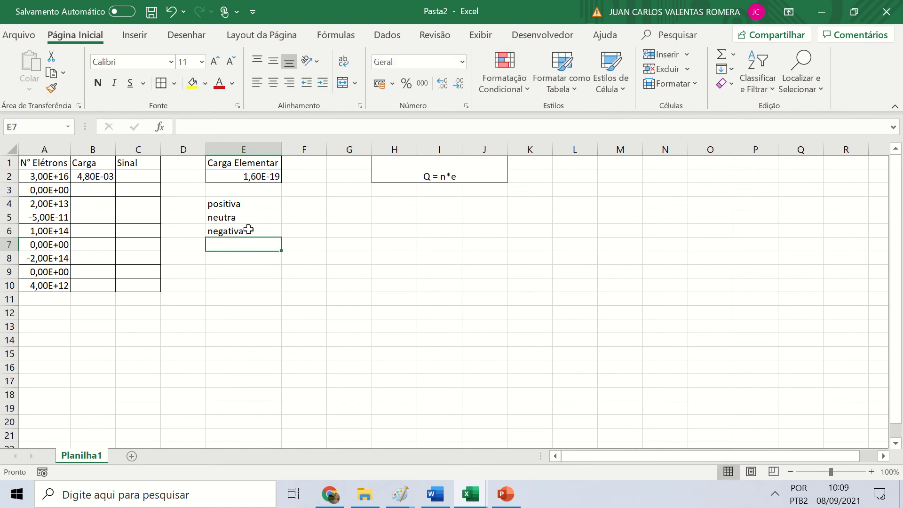
Step: Apply all borders to the sign label cells E4:E6
drag(244, 203, 240, 231)
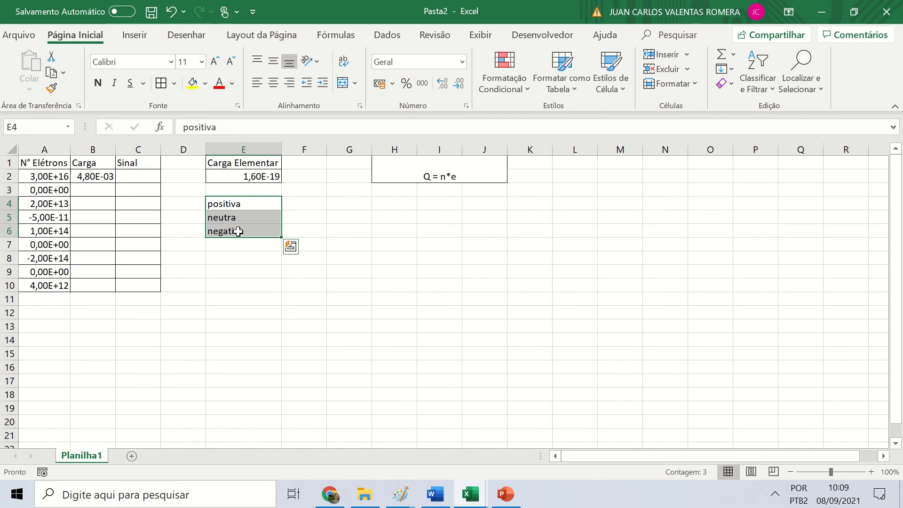
click(233, 218)
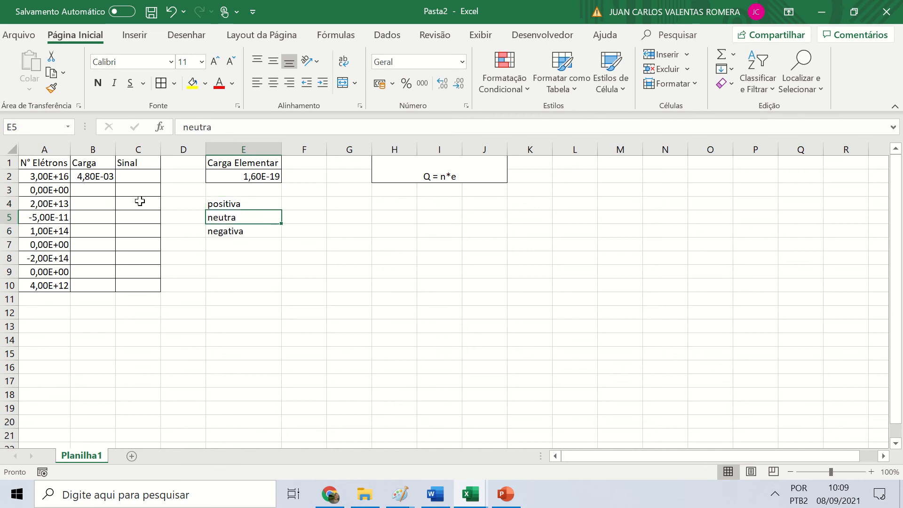
click(130, 179)
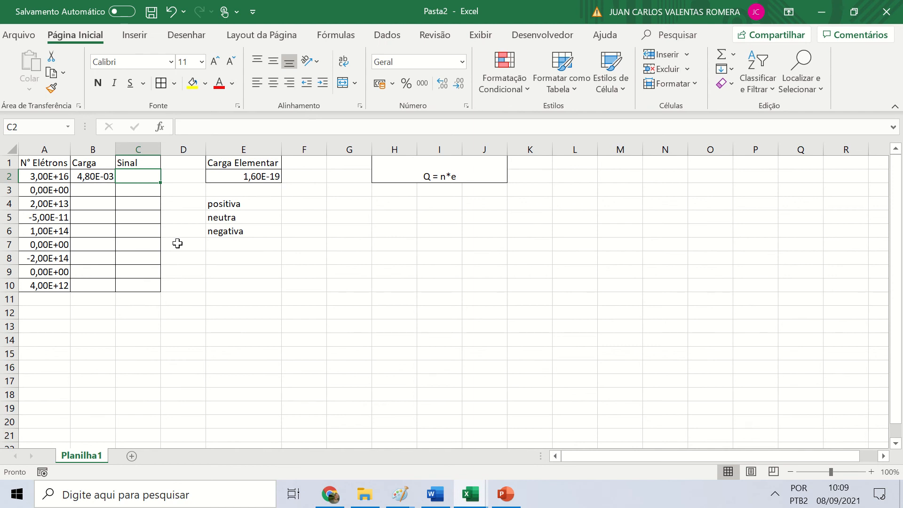
drag(219, 204, 234, 230)
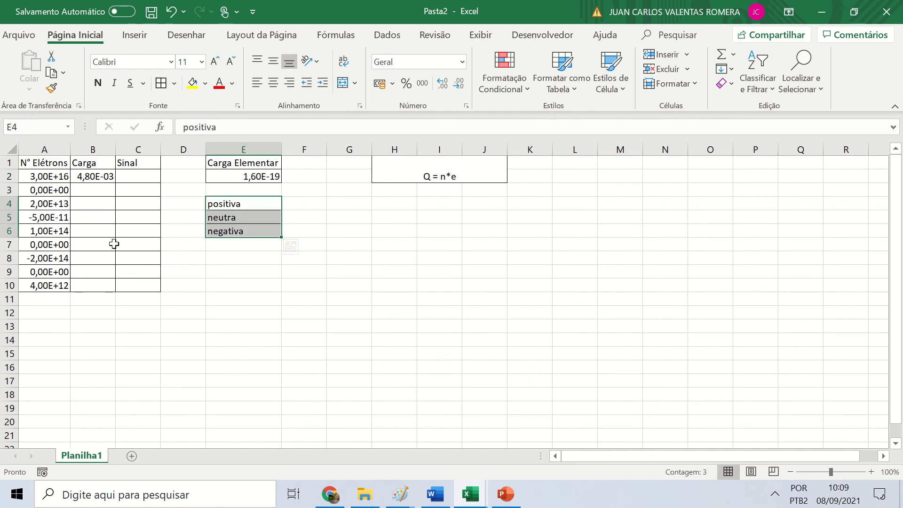
Step: Begin an SE formula in cell C2 that tests B2>0 and returns "Positiva" when true
click(137, 177)
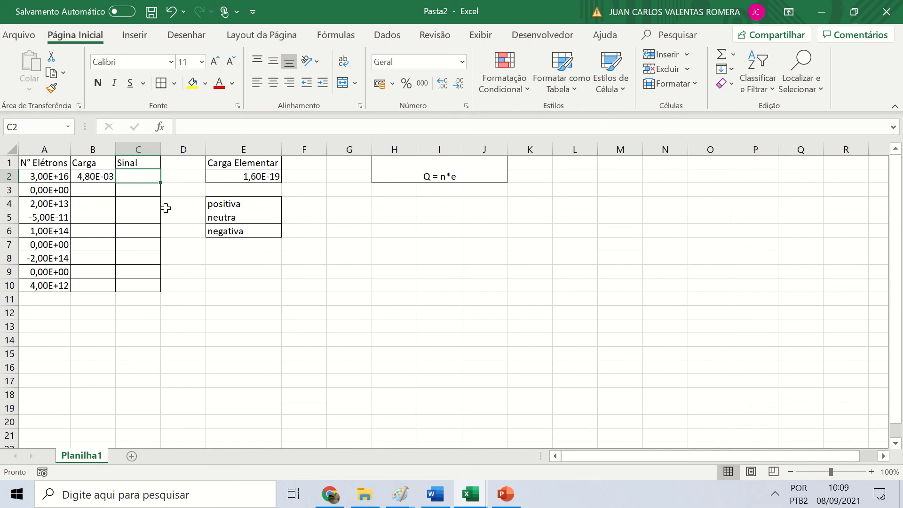
text(=SE)
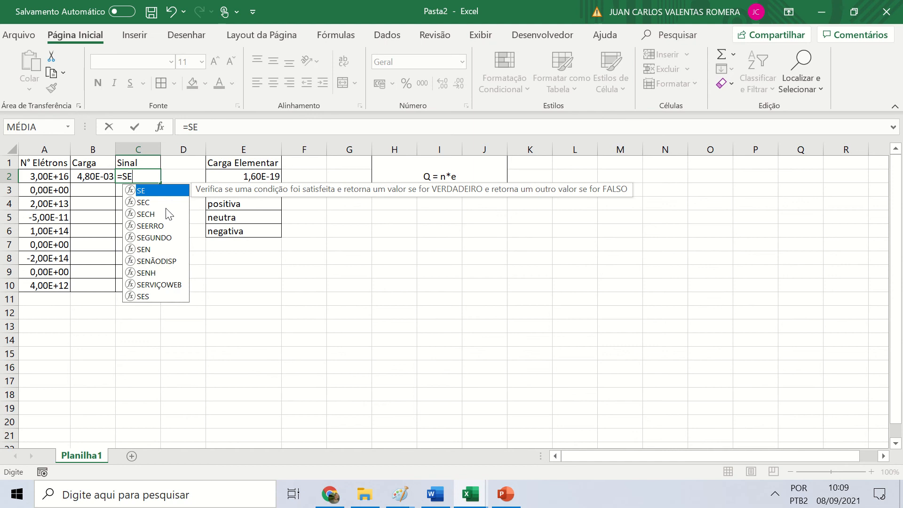
double_click(142, 191)
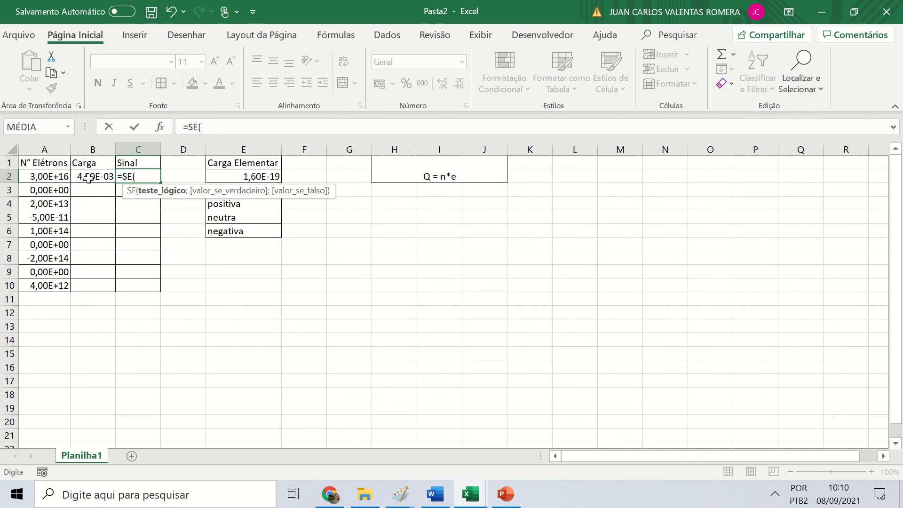
click(89, 178)
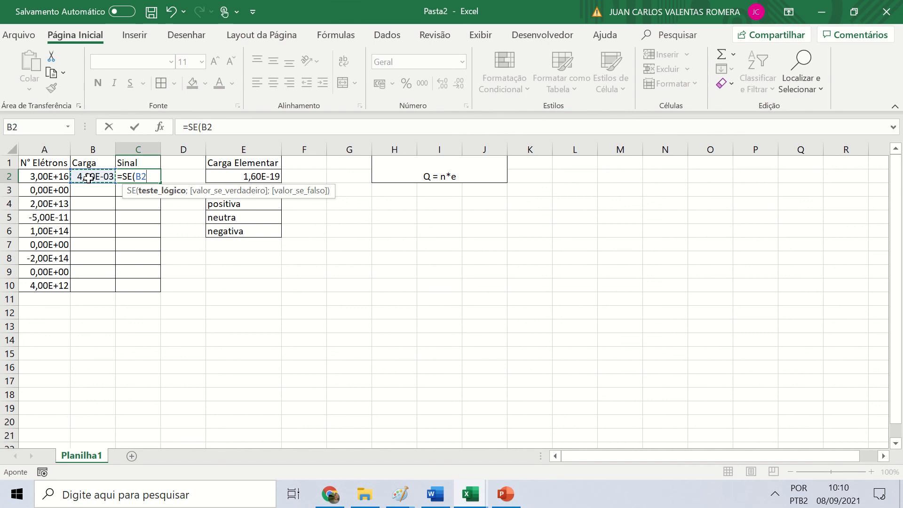
text(>0;")
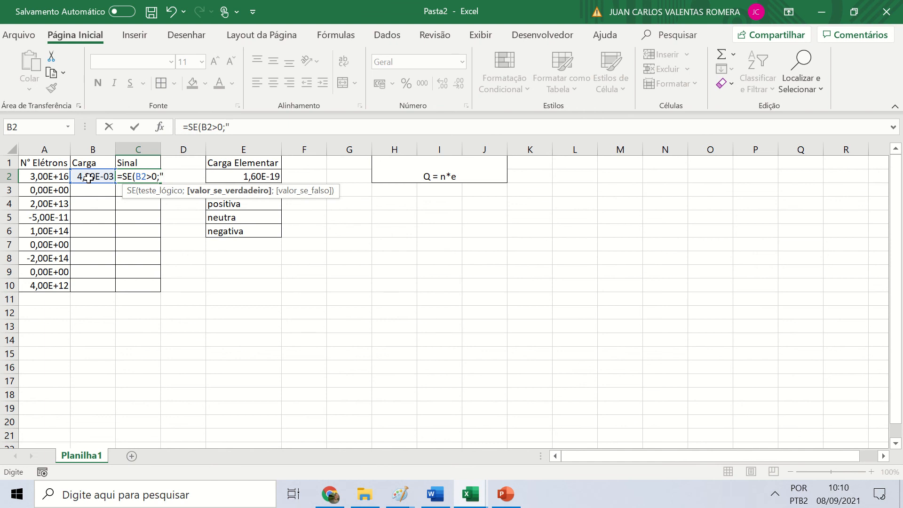
text(Positiva)
text(";)
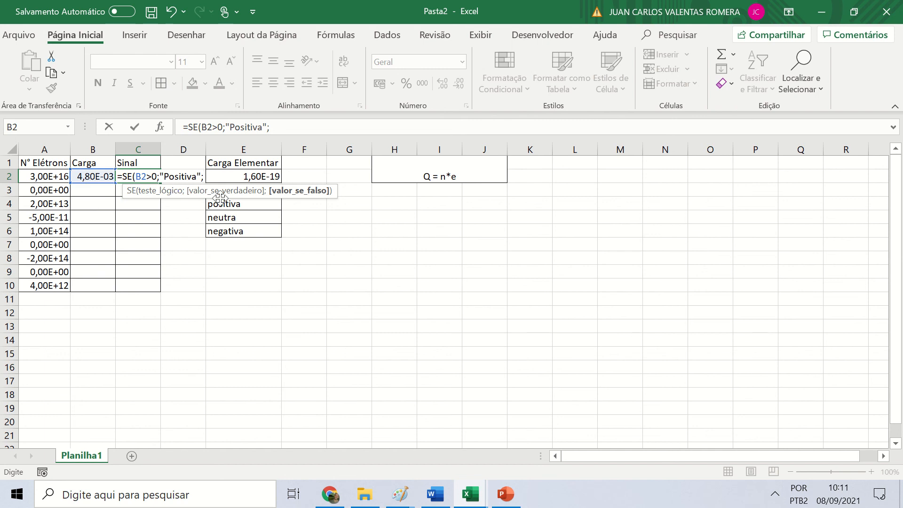
text("Negativ)
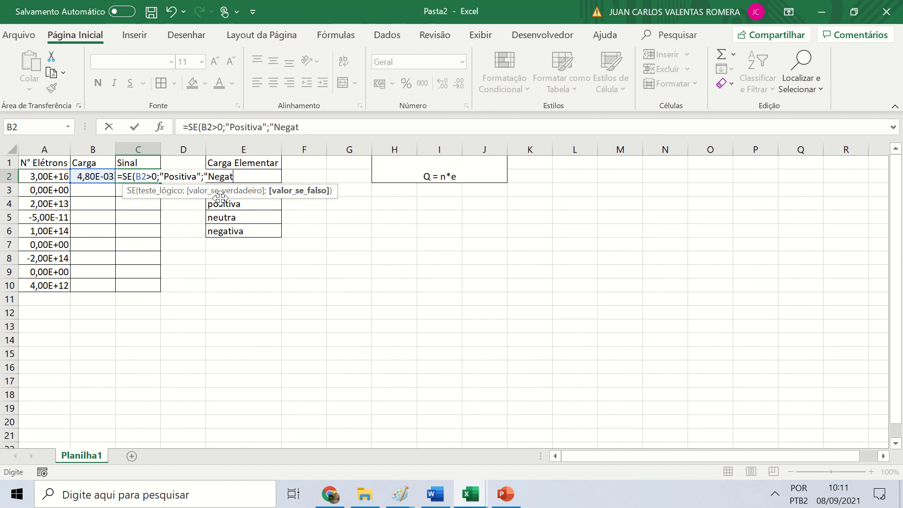
key(BackSpace)
key(BackSpace)
key(BackSpace)
key(BackSpace)
key(BackSpace)
key(BackSpace)
key(BackSpace)
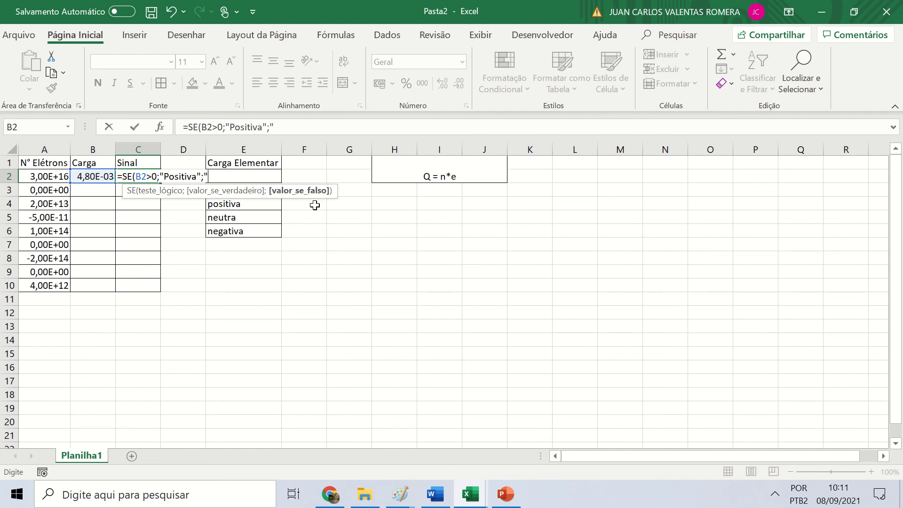
Step: Nest a second SE function as the false value in C2, testing B2<0 and returning "Negativa" when true
text(SE)
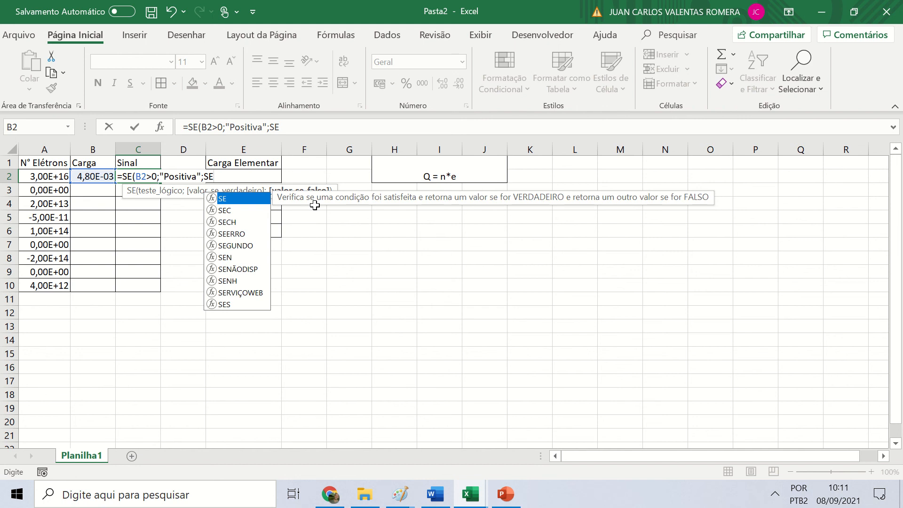
double_click(220, 200)
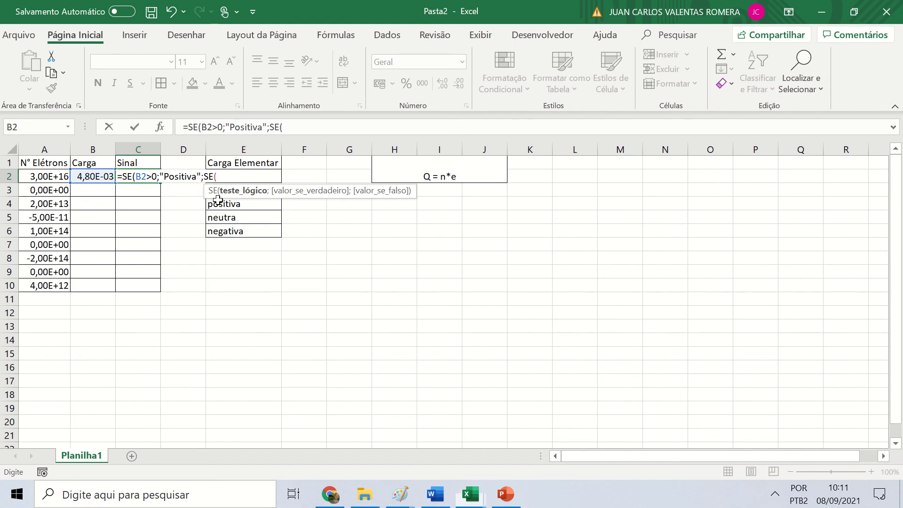
click(90, 178)
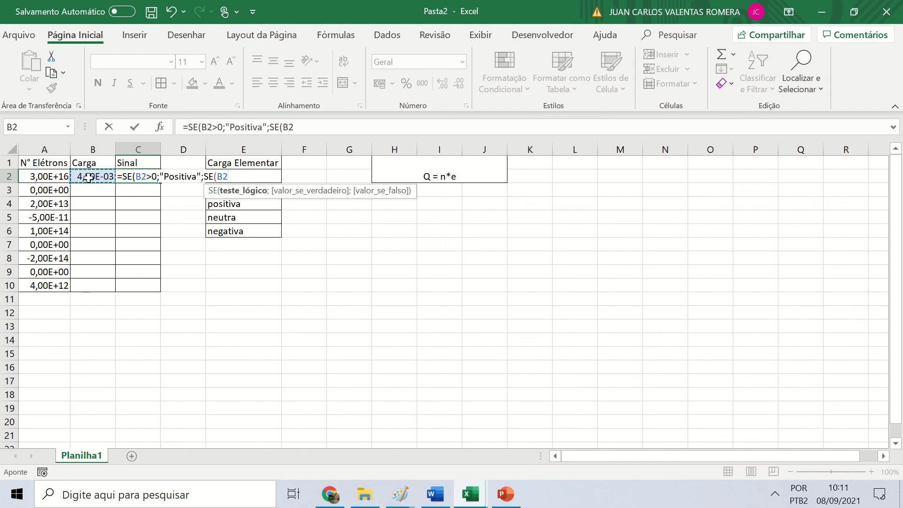
text(<0;"Negati)
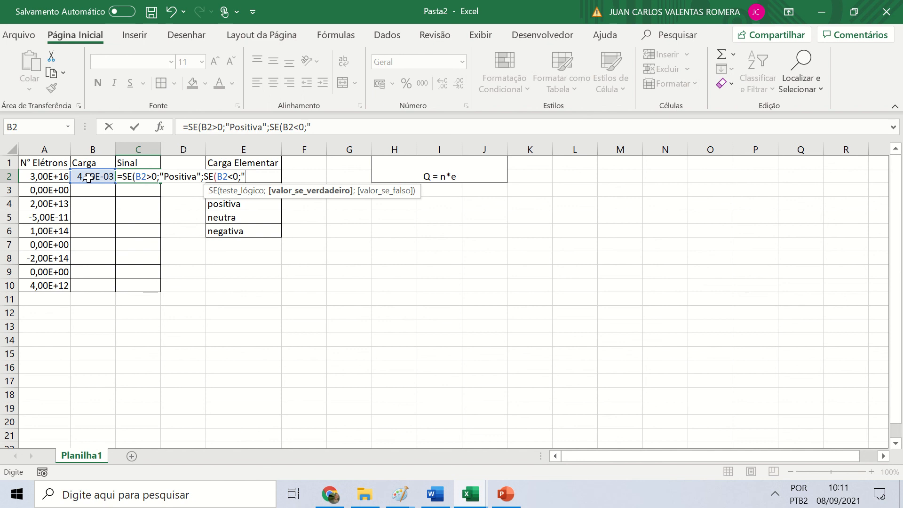
text(va)
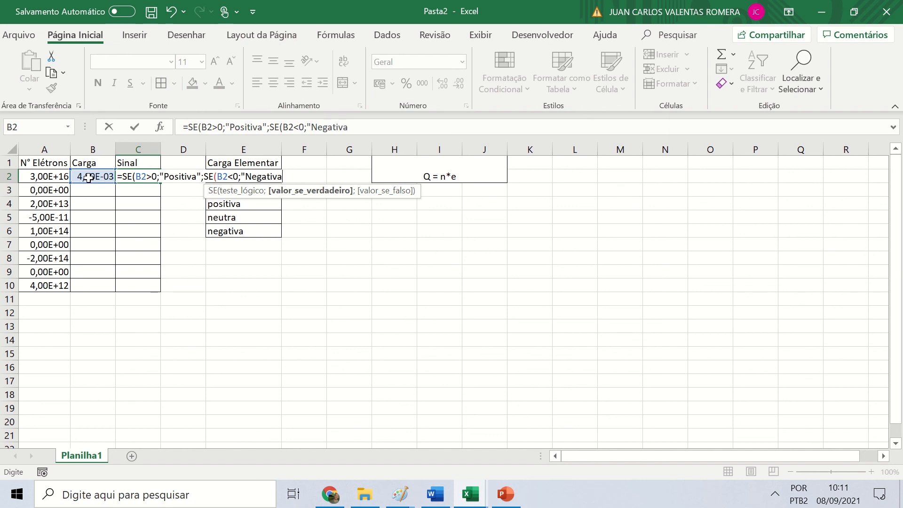
text(";)
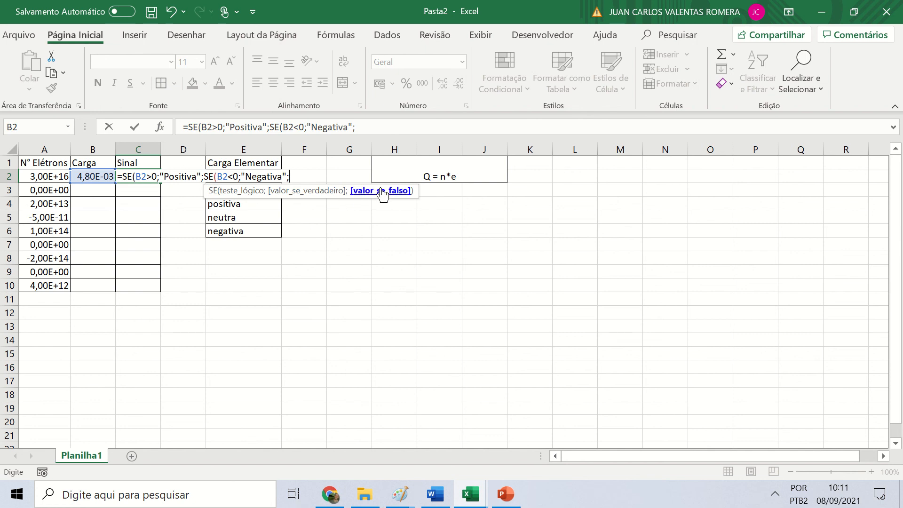
Step: Try to complete the C2 formula with 'Neutra" as the final false value and closing parentheses for both SE functions
text('Neutra")
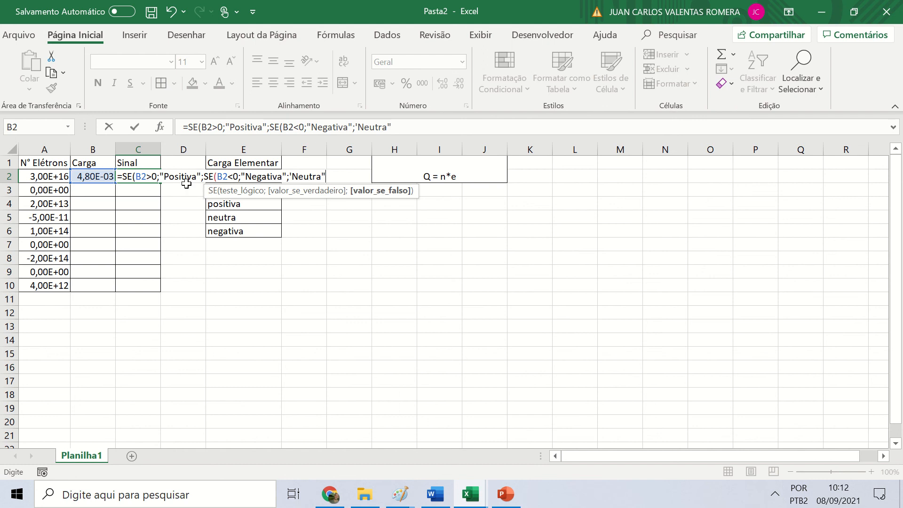
click(133, 178)
text()))
key(Return)
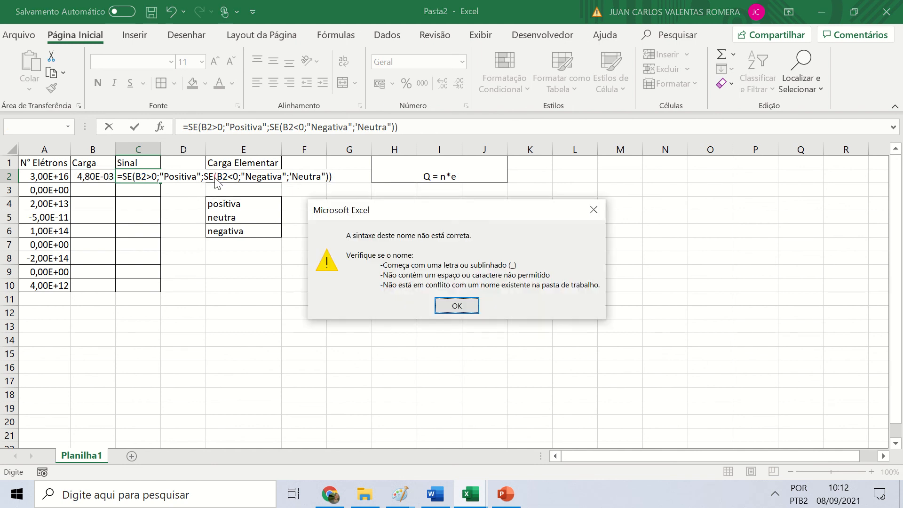
Step: Correct the C2 formula by replacing the apostrophe before Neutra with a double quotation mark and commit it
click(463, 304)
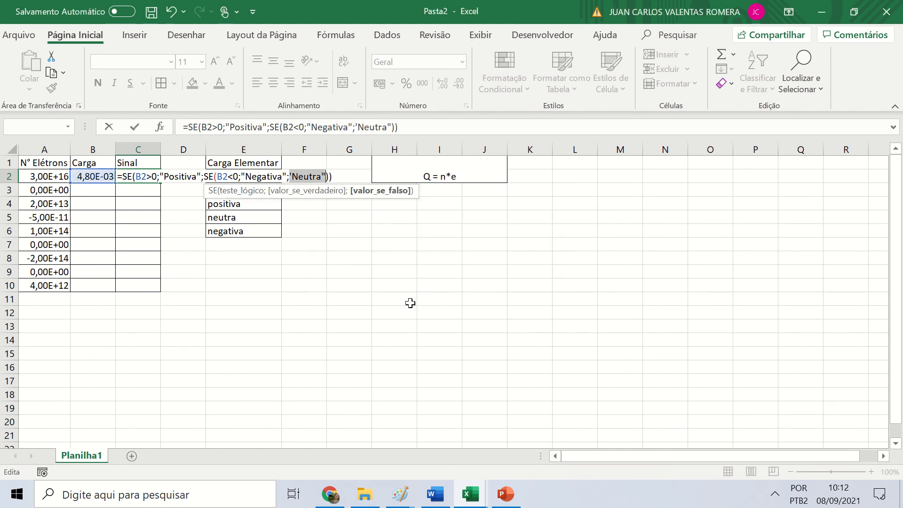
click(292, 177)
key(BackSpace)
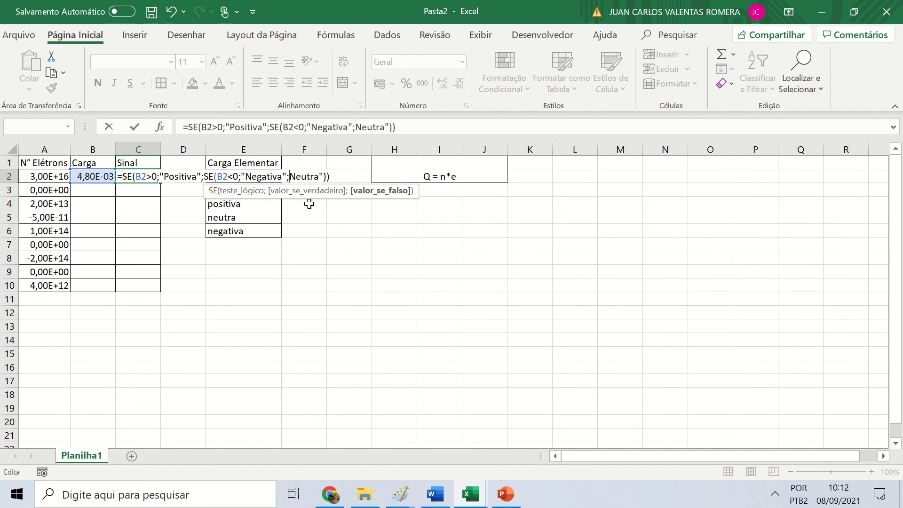
text(")
key(Return)
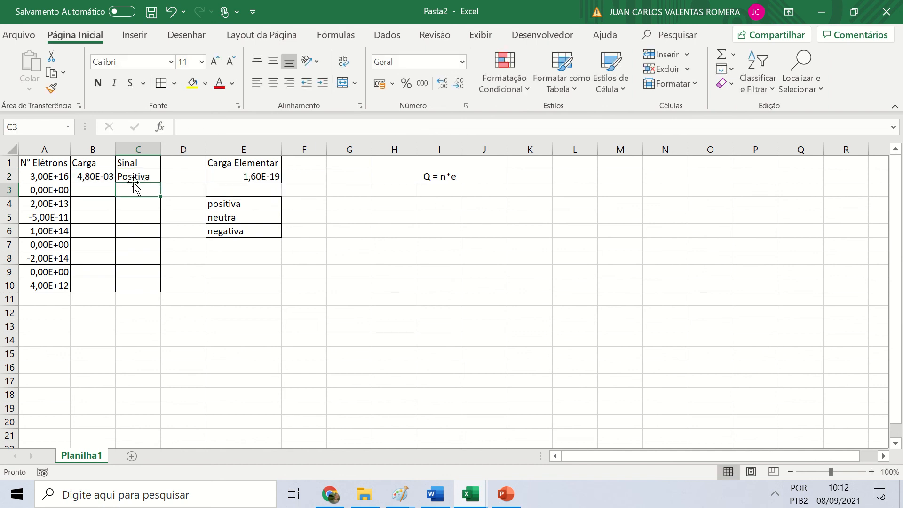
Step: Calculate the charge in cell B3 with the formula =A3*E2
click(80, 193)
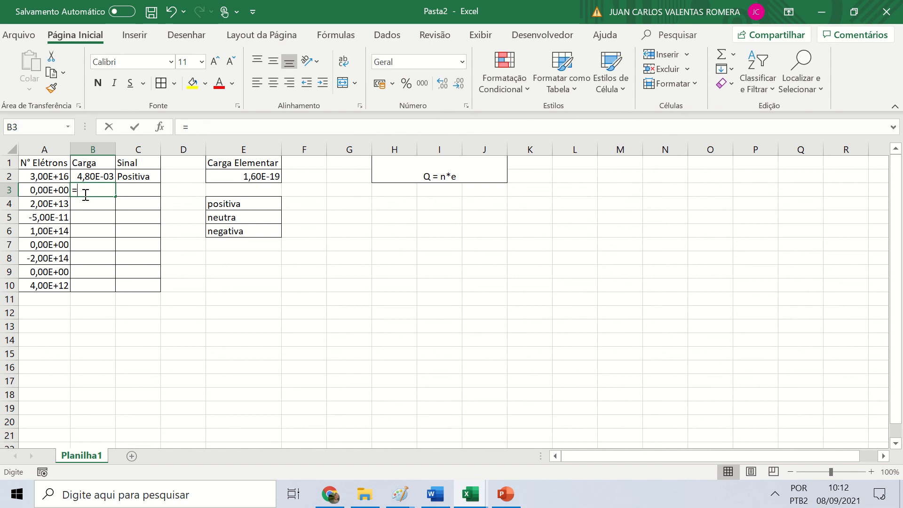
text(=)
click(57, 189)
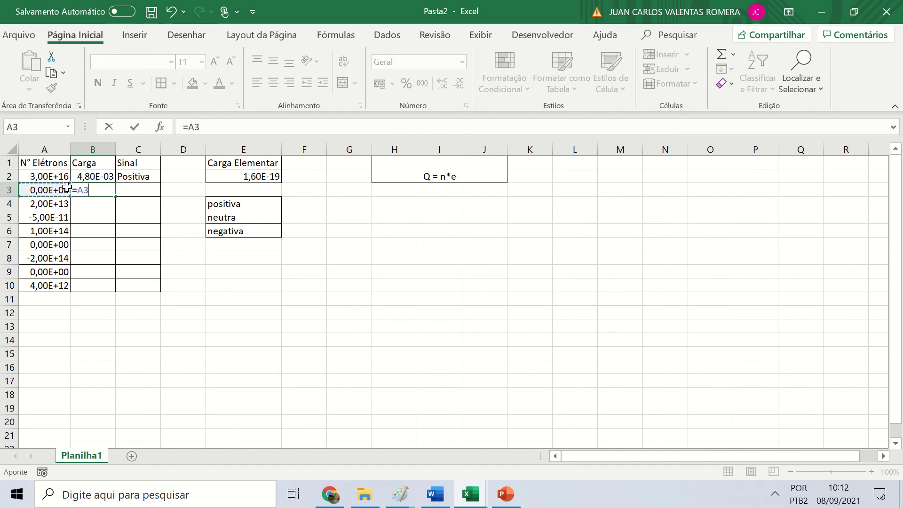
text(*)
click(229, 177)
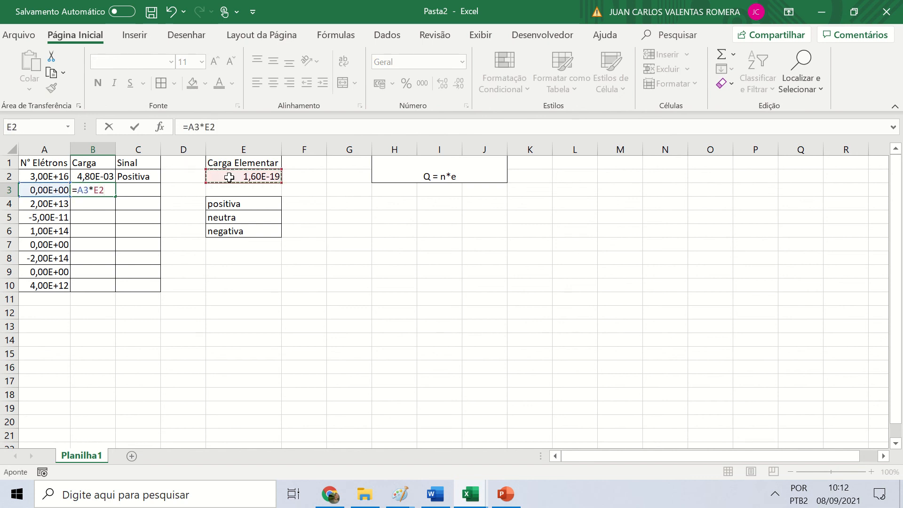
key(Return)
Step: Calculate the charge in cell B5 with the formula =E2*A5
click(84, 216)
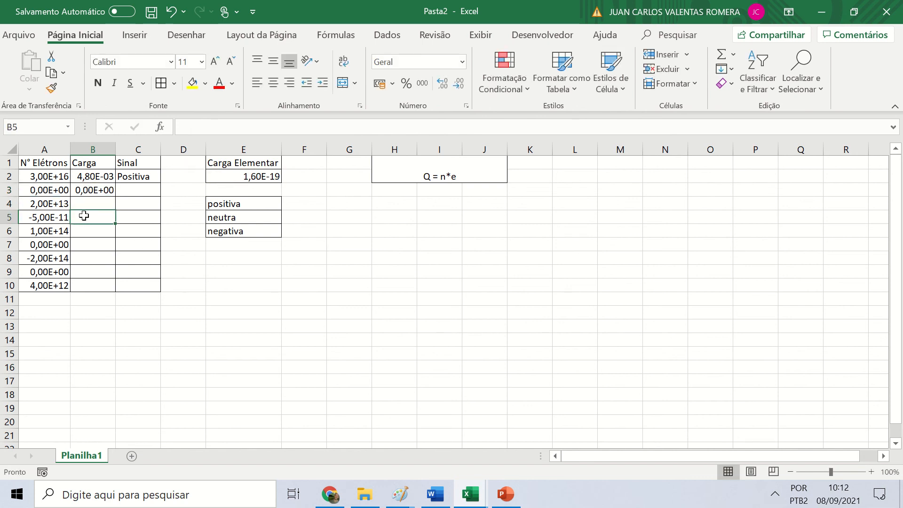
text(=)
click(58, 217)
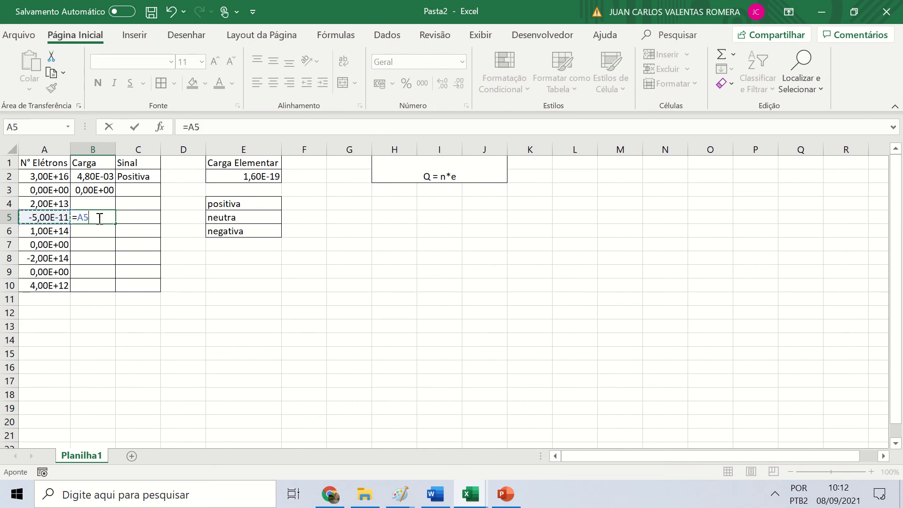
click(250, 179)
key(Return)
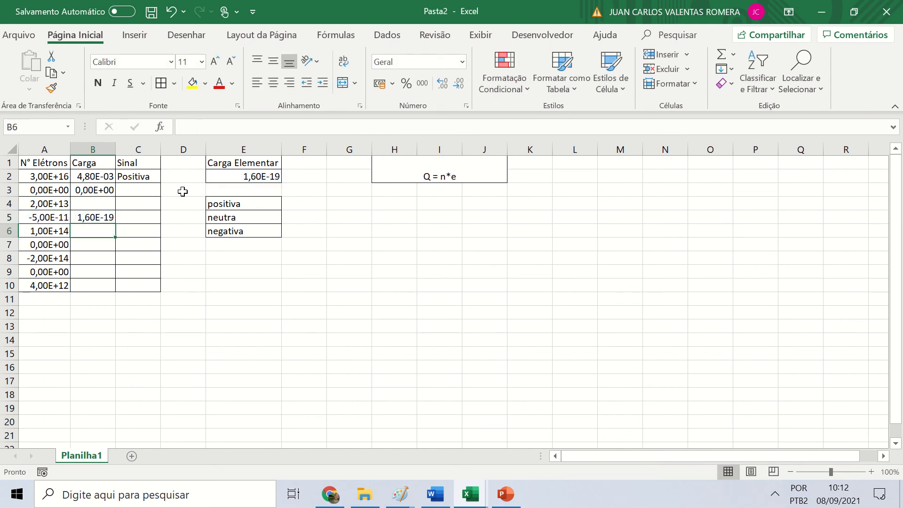
click(98, 218)
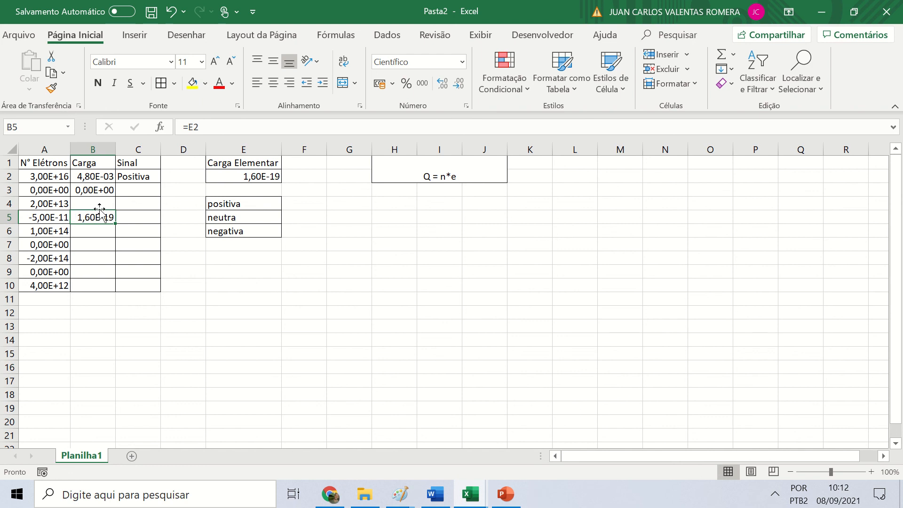
click(223, 126)
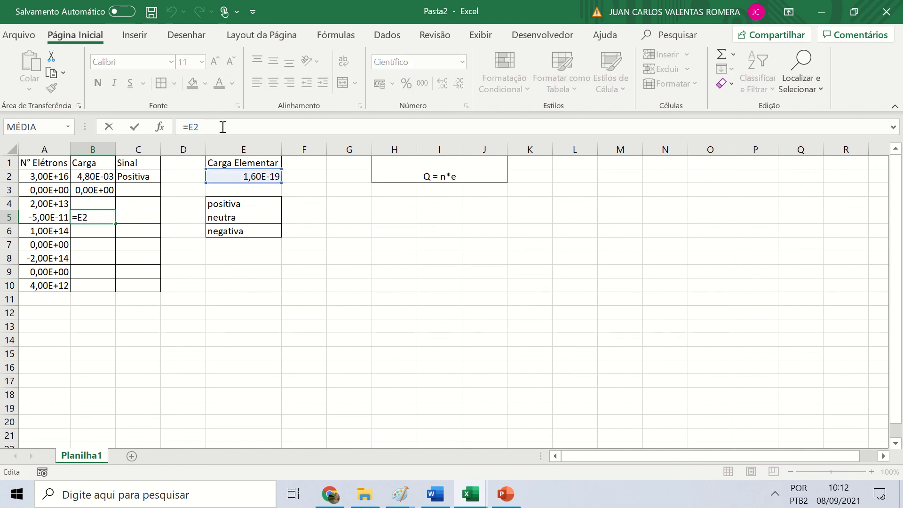
text(*)
click(41, 216)
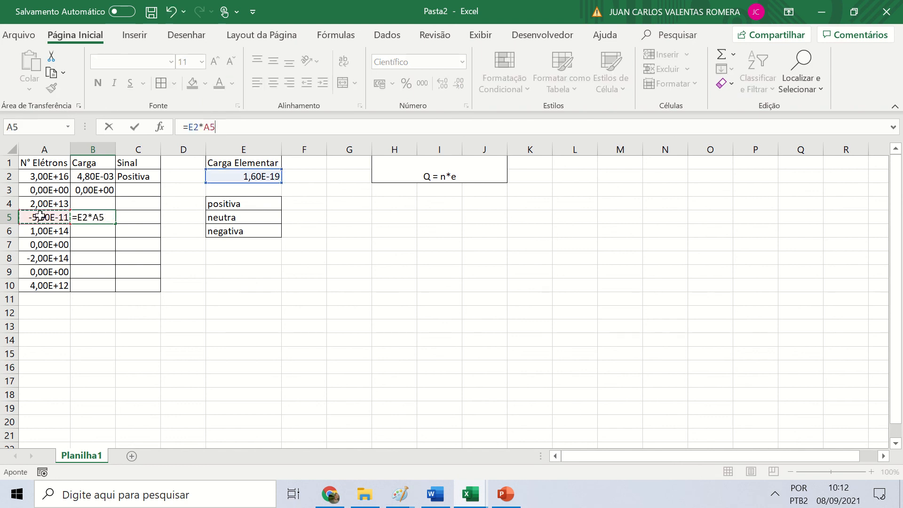
key(Return)
Step: Fill the nested SE formula from C2 down to C10 and check the resulting sign cells
click(155, 178)
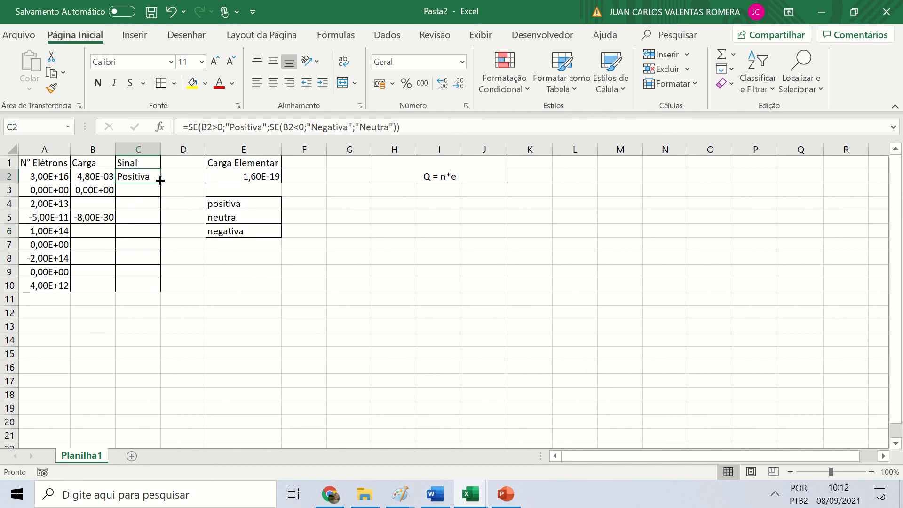
drag(161, 183, 149, 288)
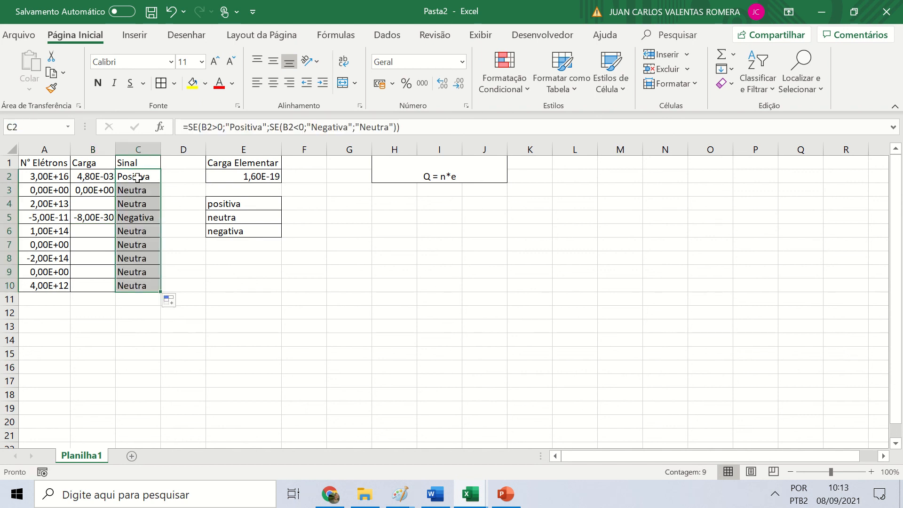
click(133, 177)
click(128, 192)
click(125, 215)
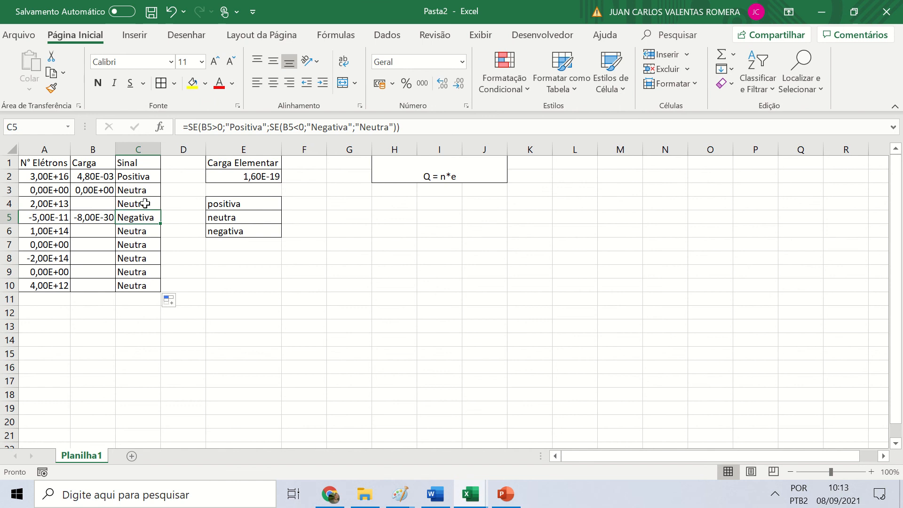
click(125, 205)
drag(127, 230, 142, 286)
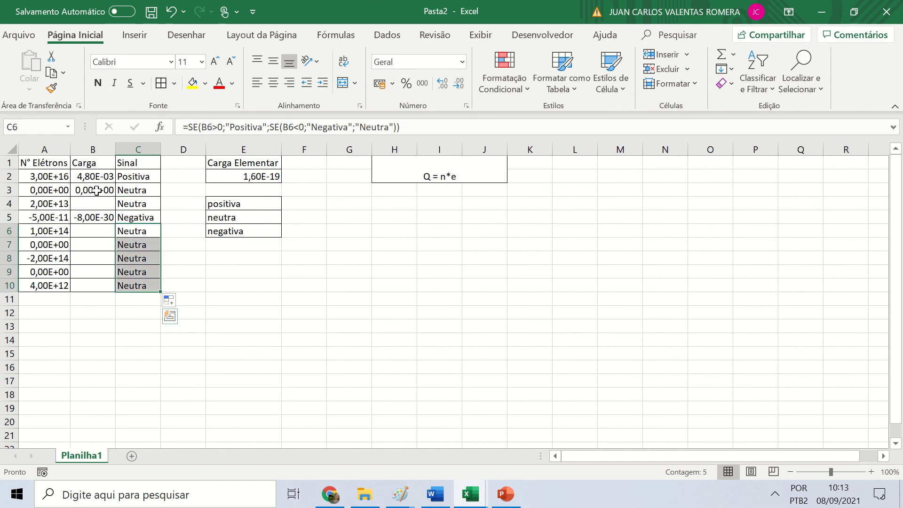
Step: Clear the charge cells B3:B5 and review the Carga and Sinal columns down to row 10
drag(94, 190, 97, 217)
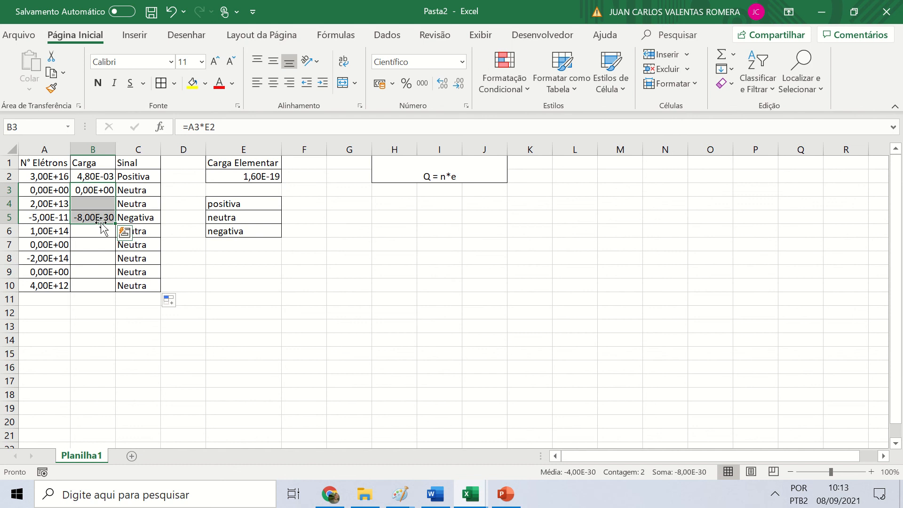
key(Delete)
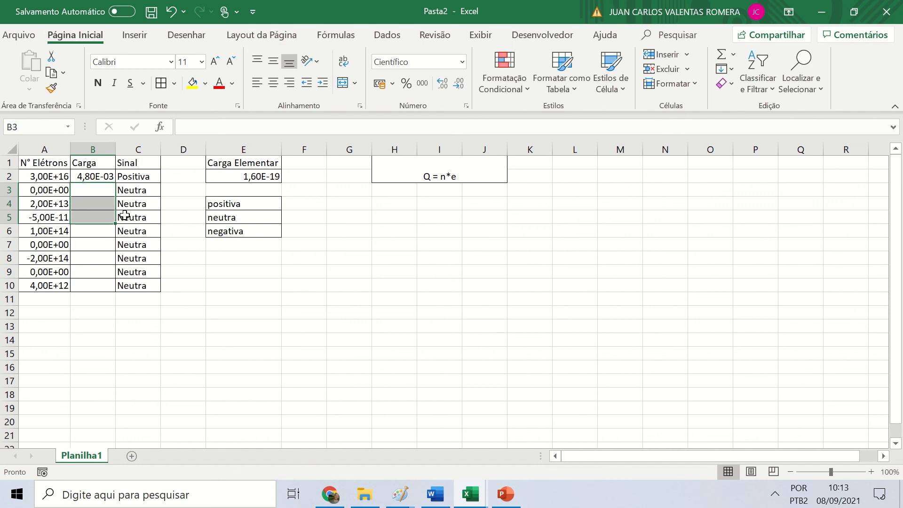
drag(108, 189, 94, 285)
drag(128, 191, 141, 284)
Step: Enter the test charges -1, 30 and 0 in cells B3, B4 and B5
click(87, 196)
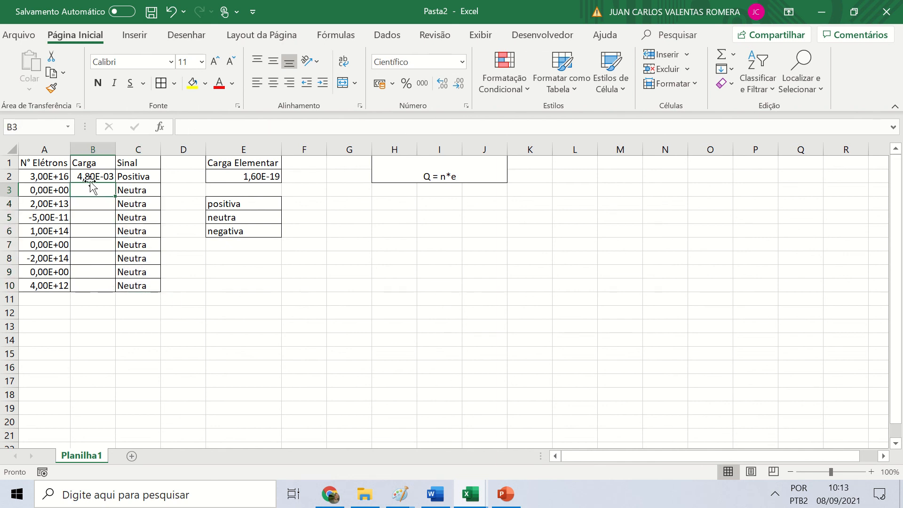
text(-1)
key(Return)
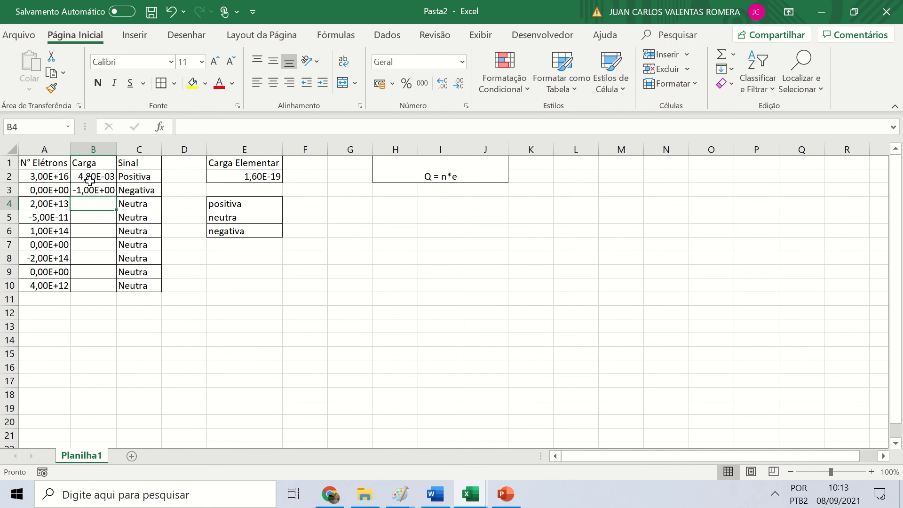
text(30)
key(Return)
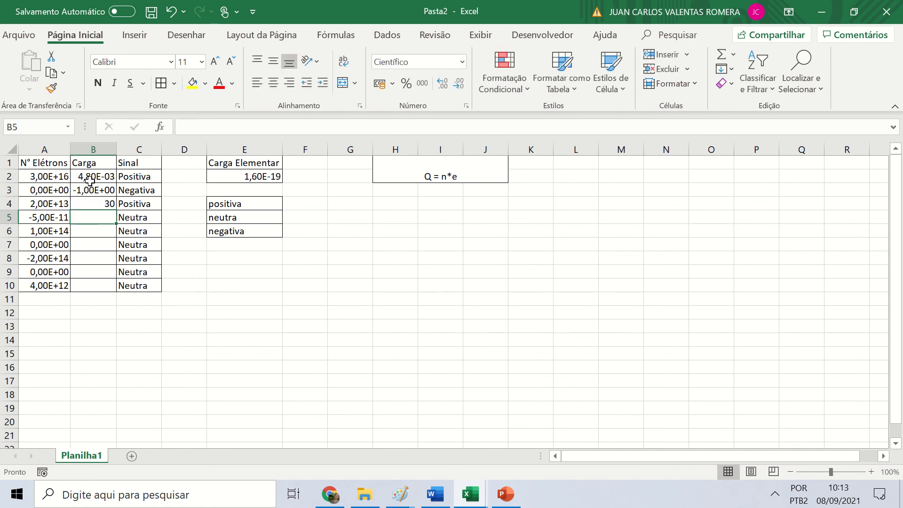
text(0)
key(Return)
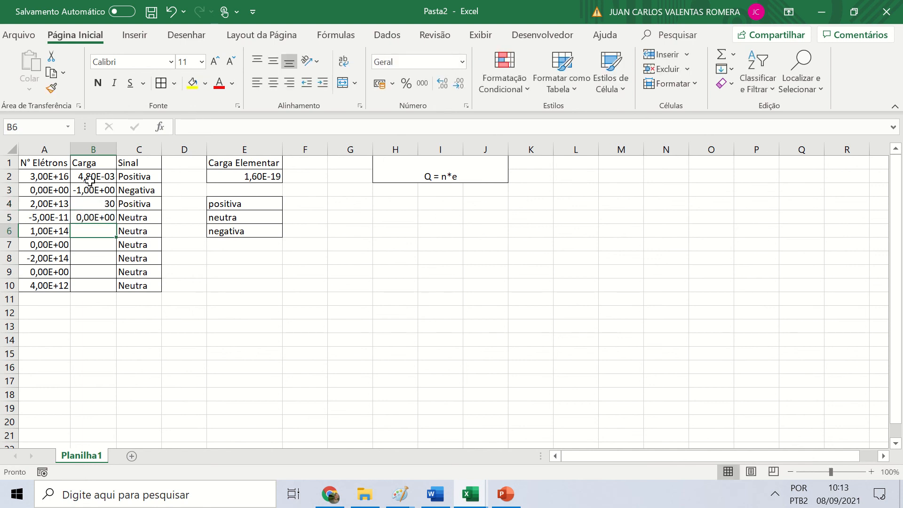
Step: Review the nested SE formula in C2 and enter the extra label "opção 4" in E7, below the sign labels
double_click(148, 181)
click(148, 176)
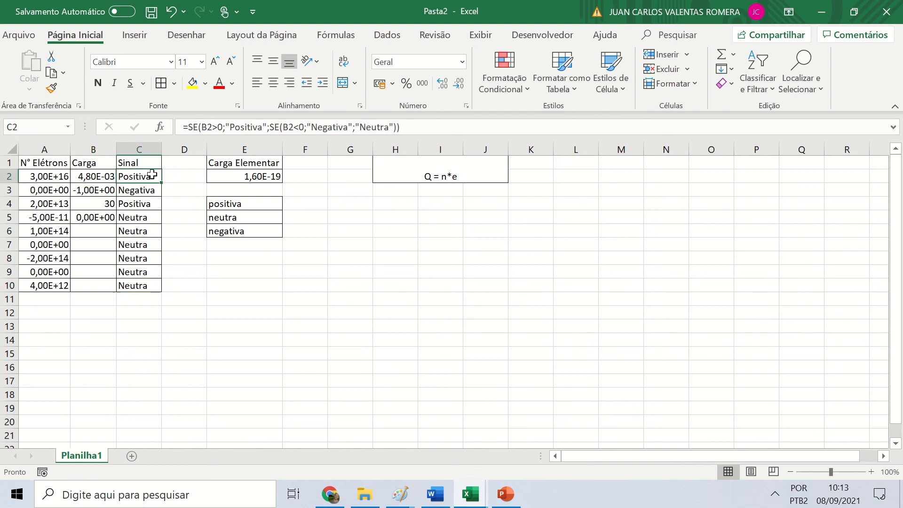
double_click(148, 177)
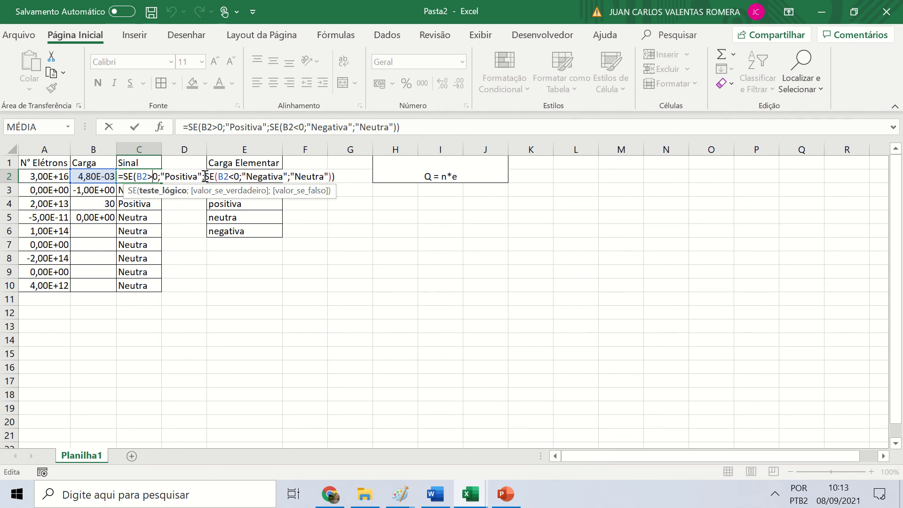
key(Return)
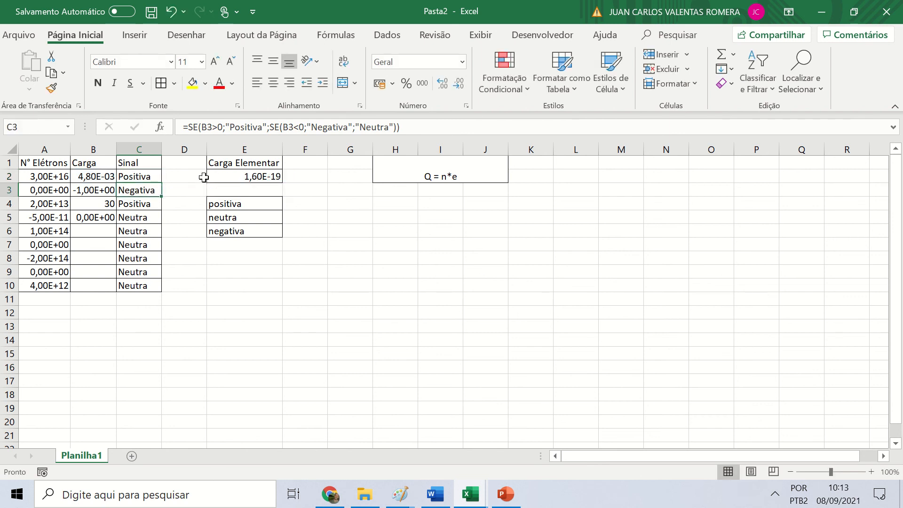
click(260, 240)
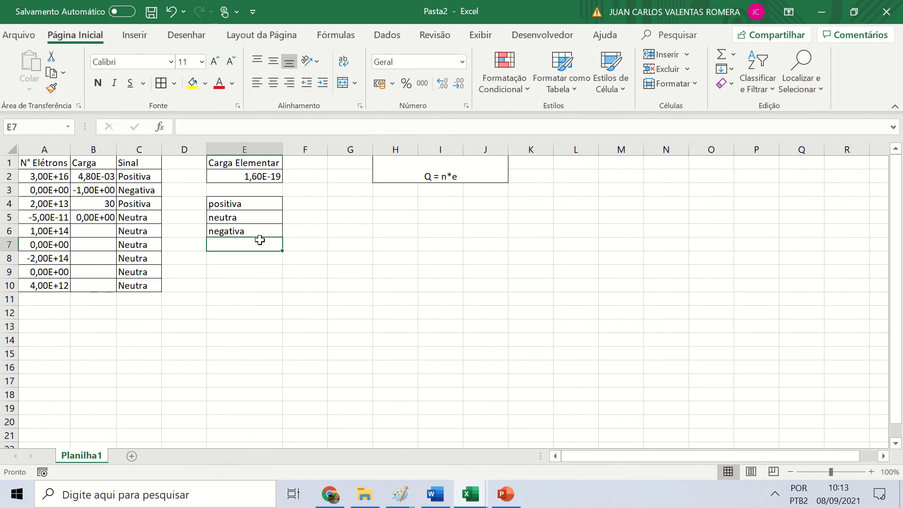
text(opção 4)
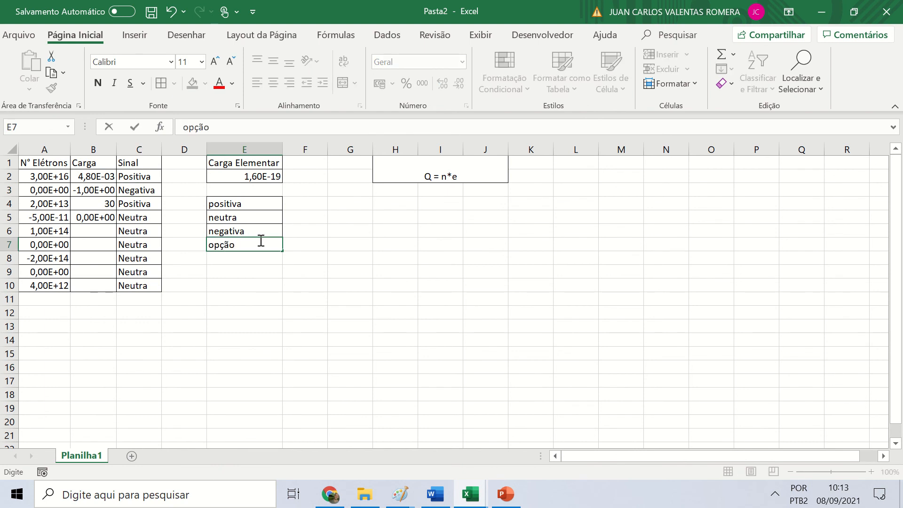
key(Return)
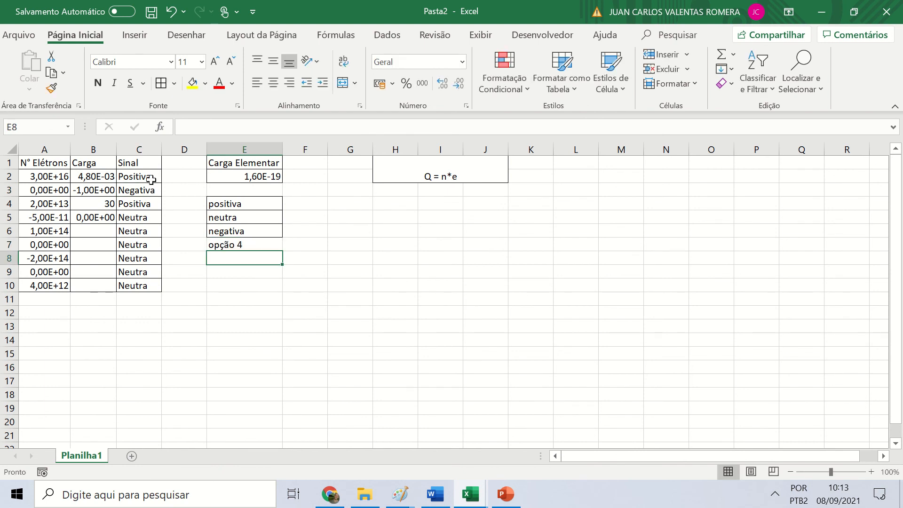
double_click(152, 178)
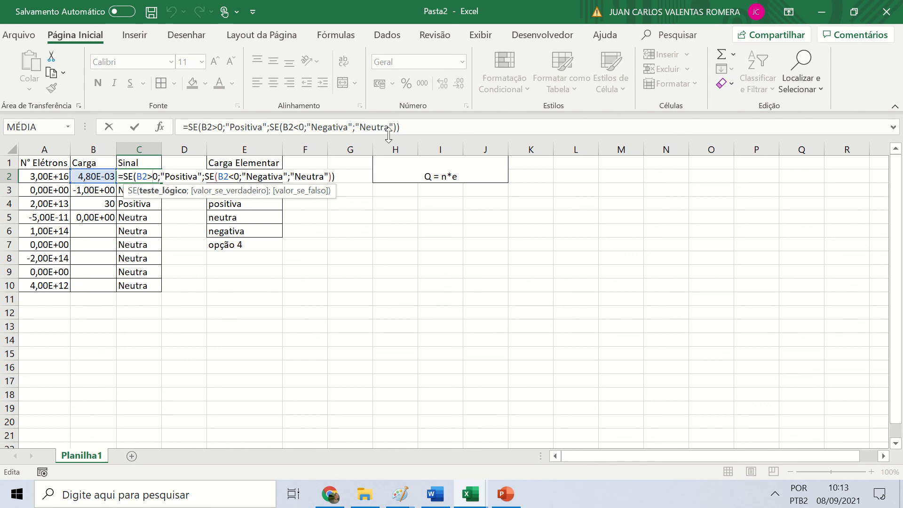
key(Return)
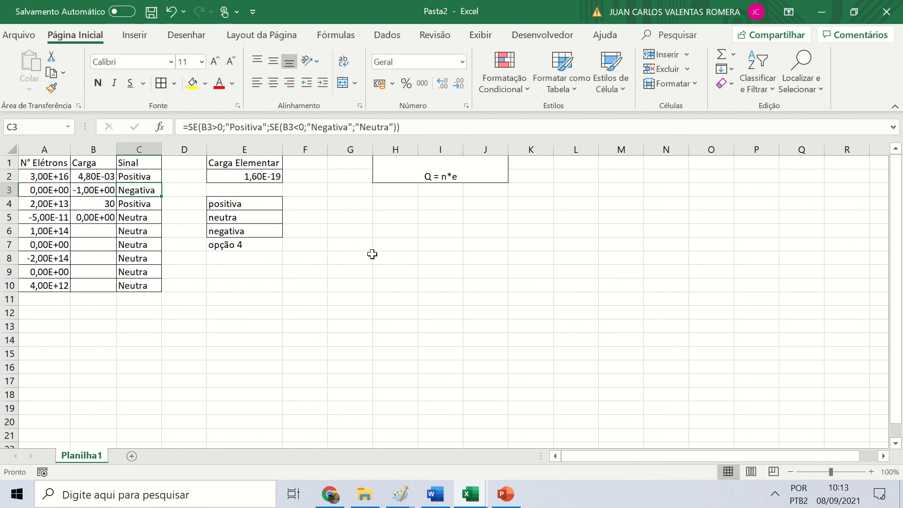
Step: Clear the charges in B2:B5 and the label list in E4:E7
drag(108, 174, 113, 216)
key(Delete)
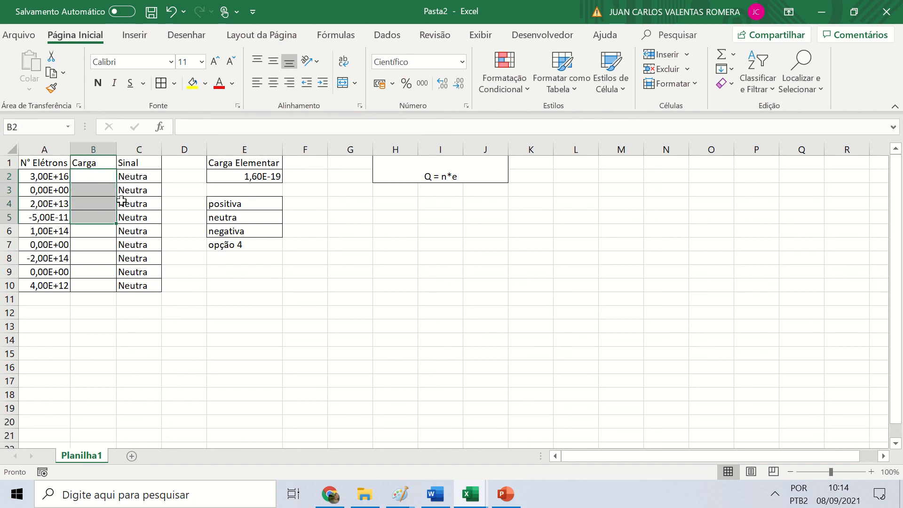
drag(217, 199, 234, 246)
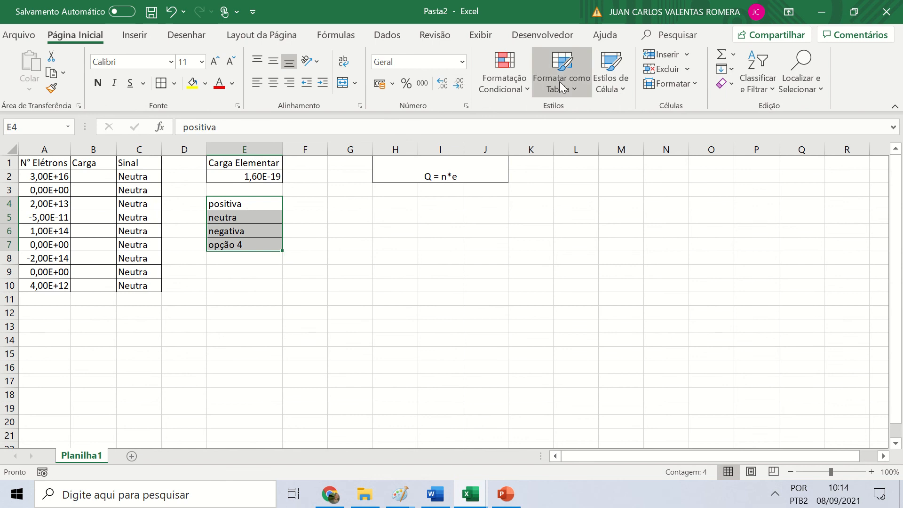
key(Delete)
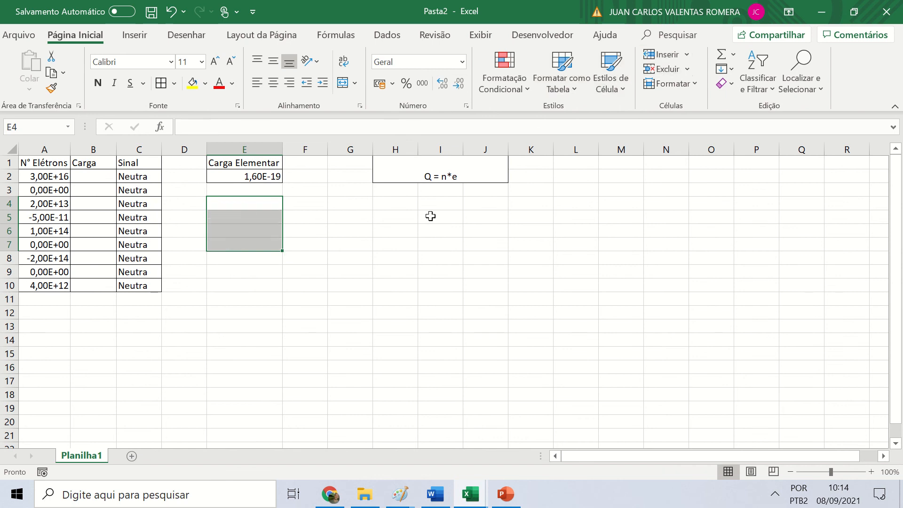
click(414, 170)
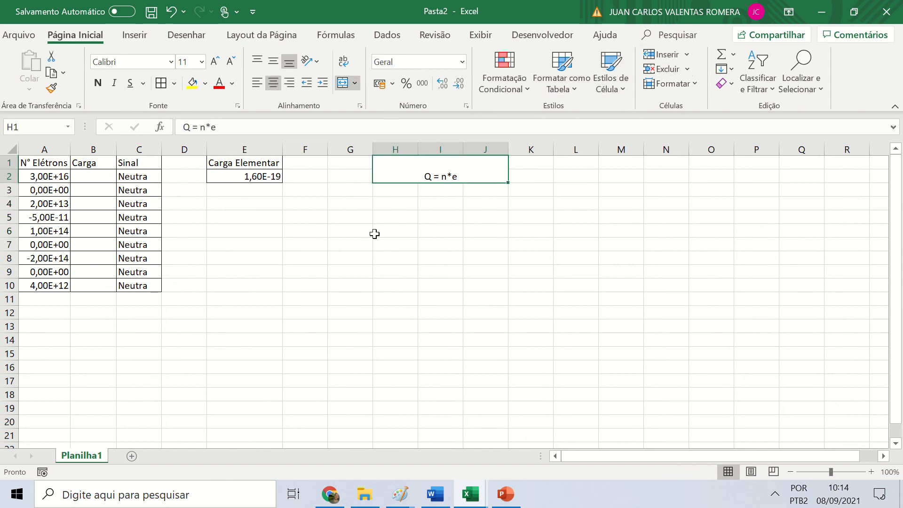
mouse_move(420, 5)
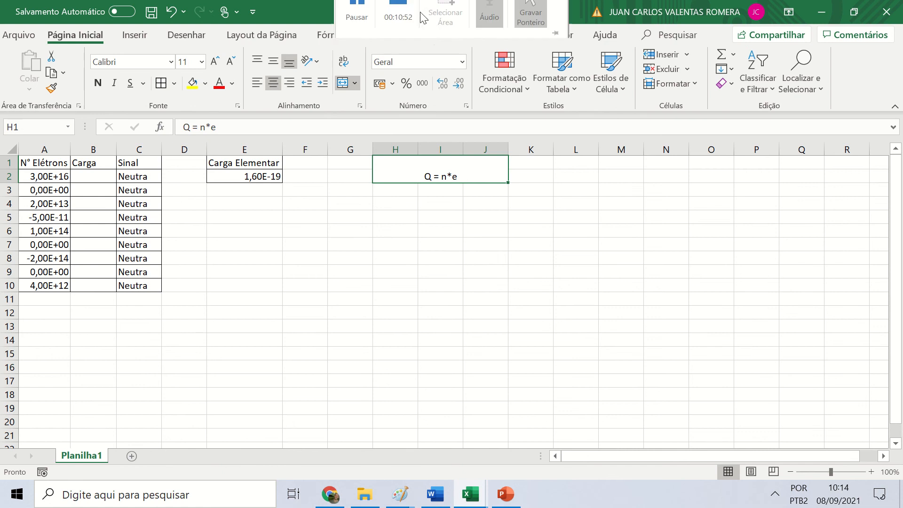